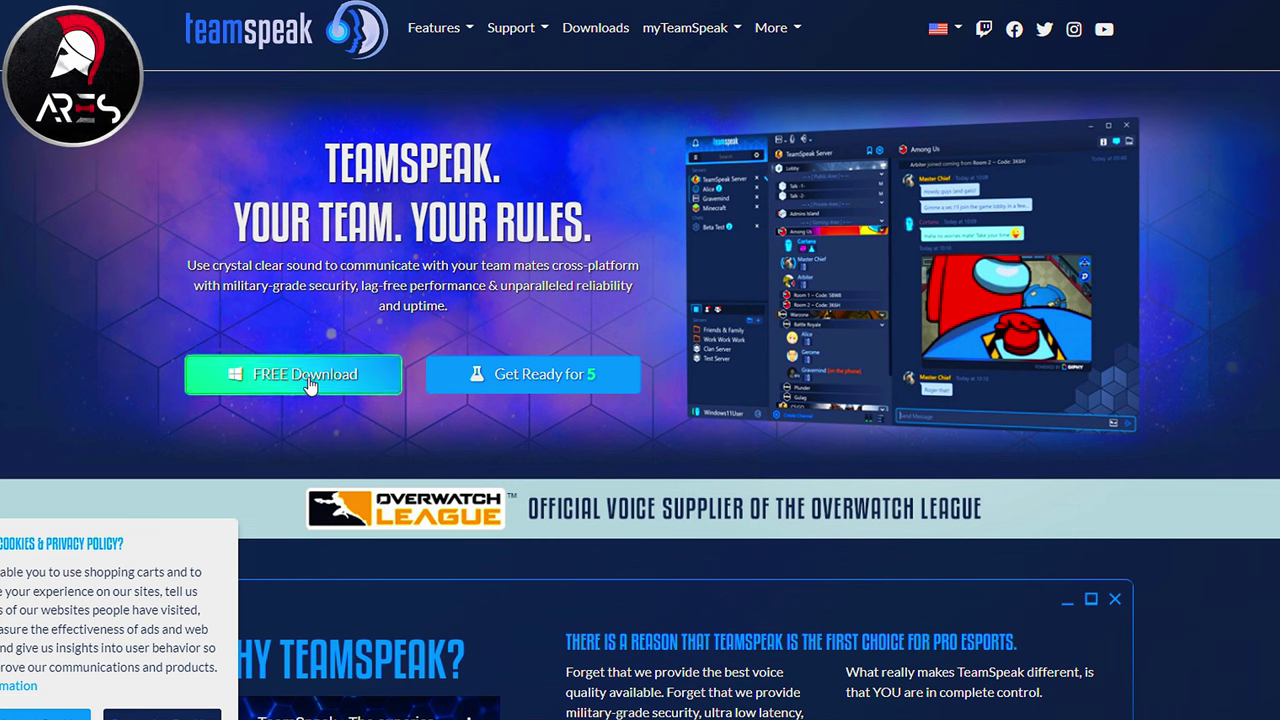
Open the TeamSpeak client downloads and run the TeamSpeak 3 Client installer, accepting the licence agreement.
left_click(310, 386)
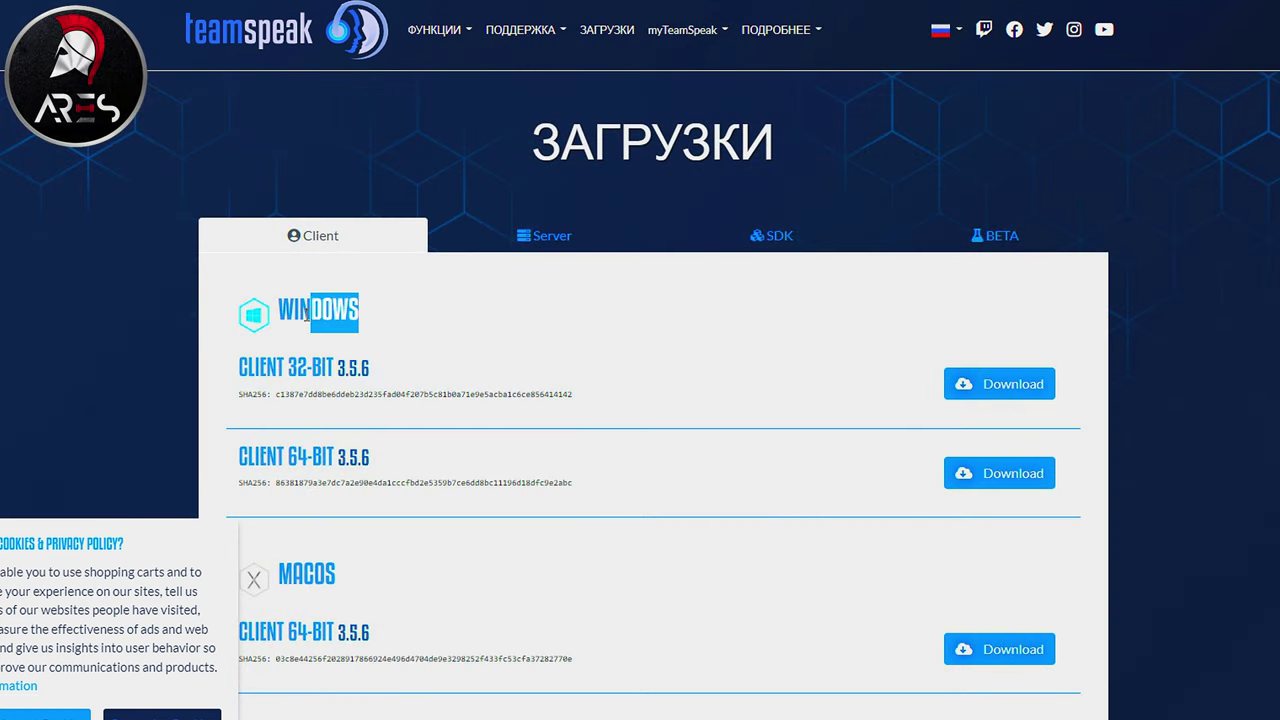
left_click_drag(278, 316, 308, 316)
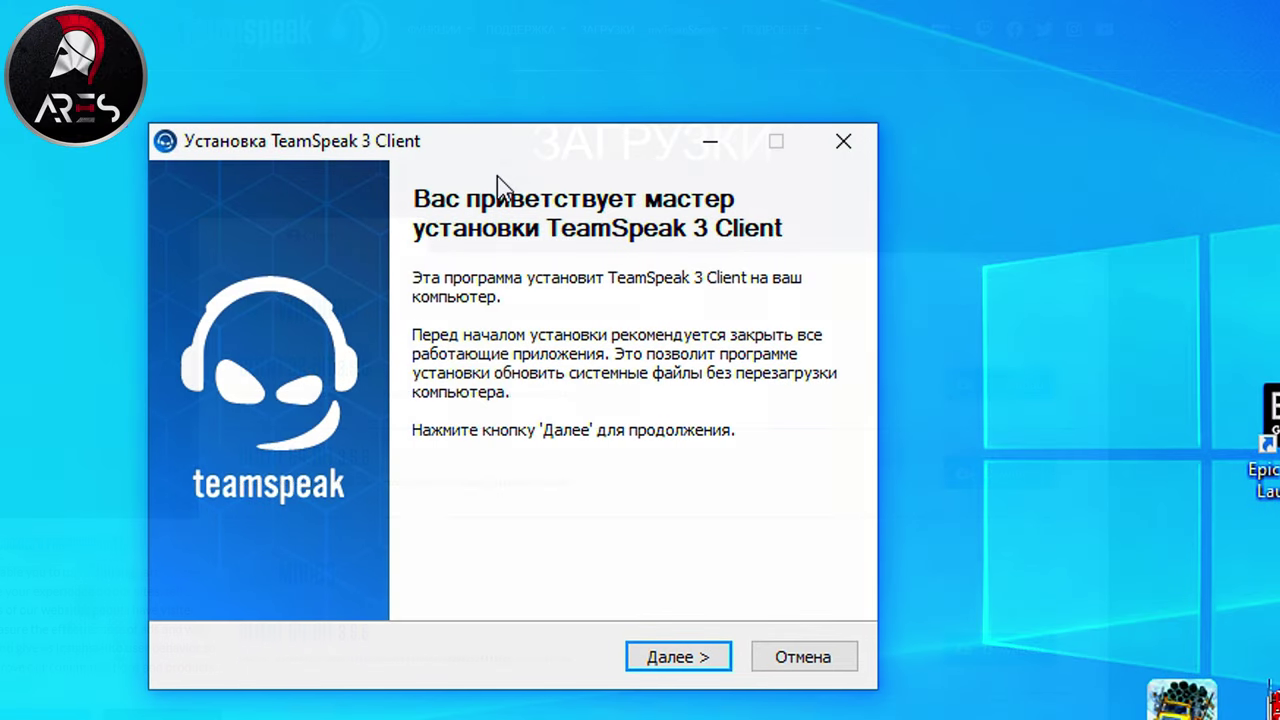
left_click(678, 662)
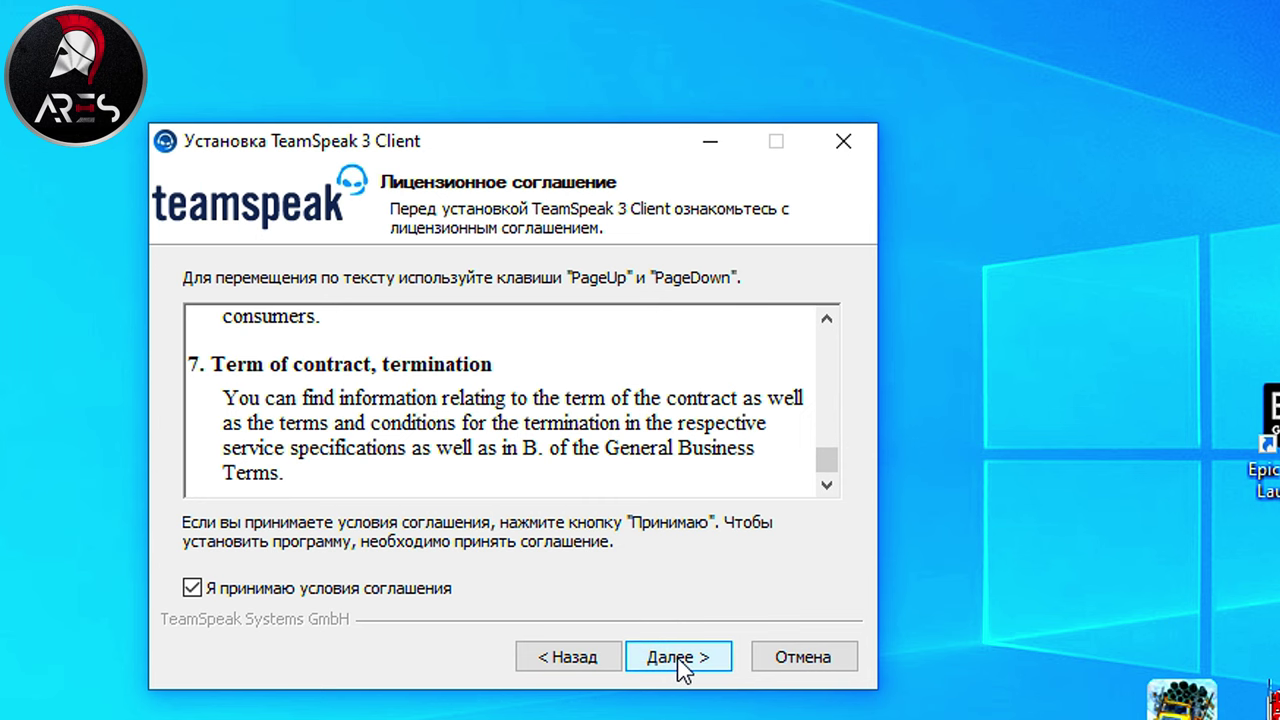
left_click(678, 657)
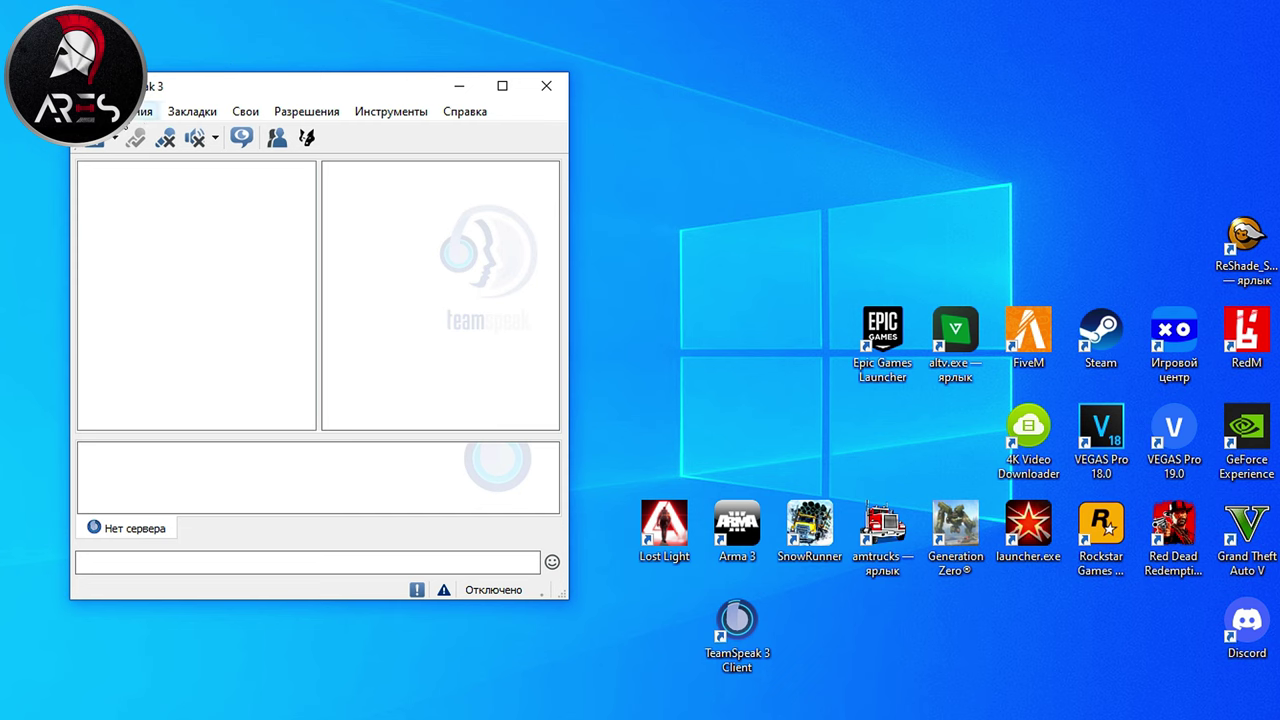
left_click(120, 111)
left_click(130, 133)
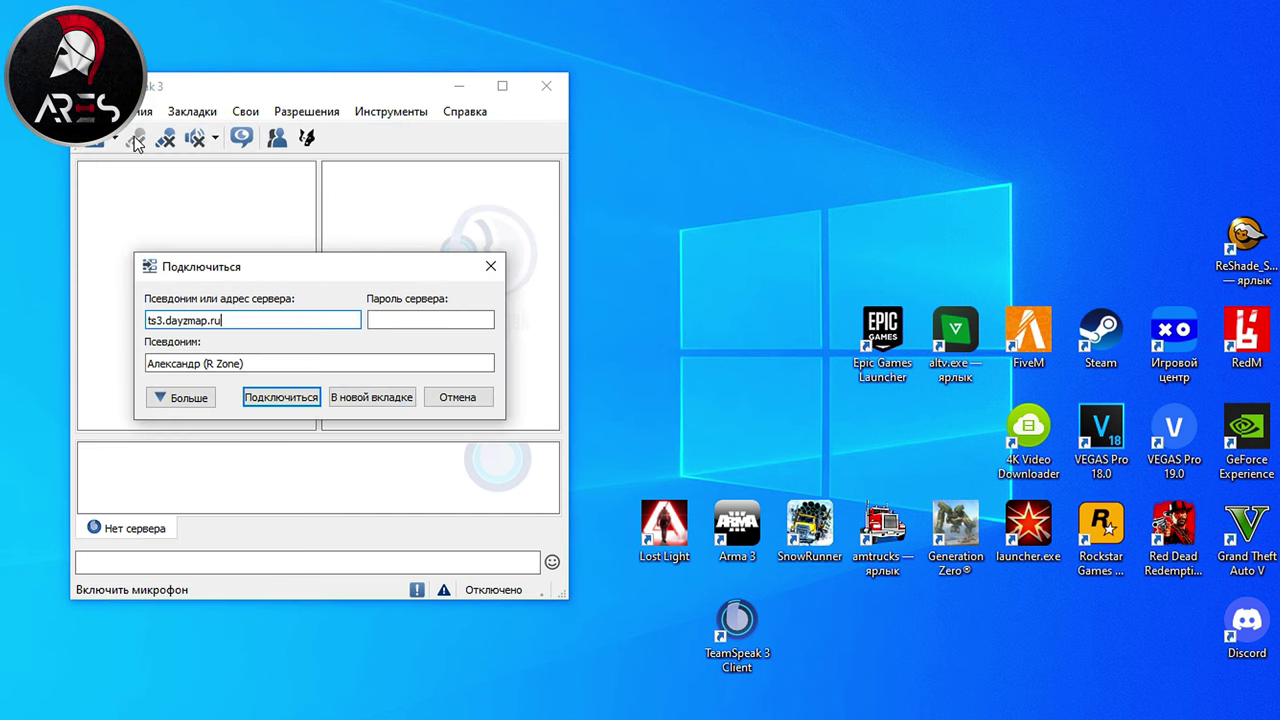
left_click(491, 267)
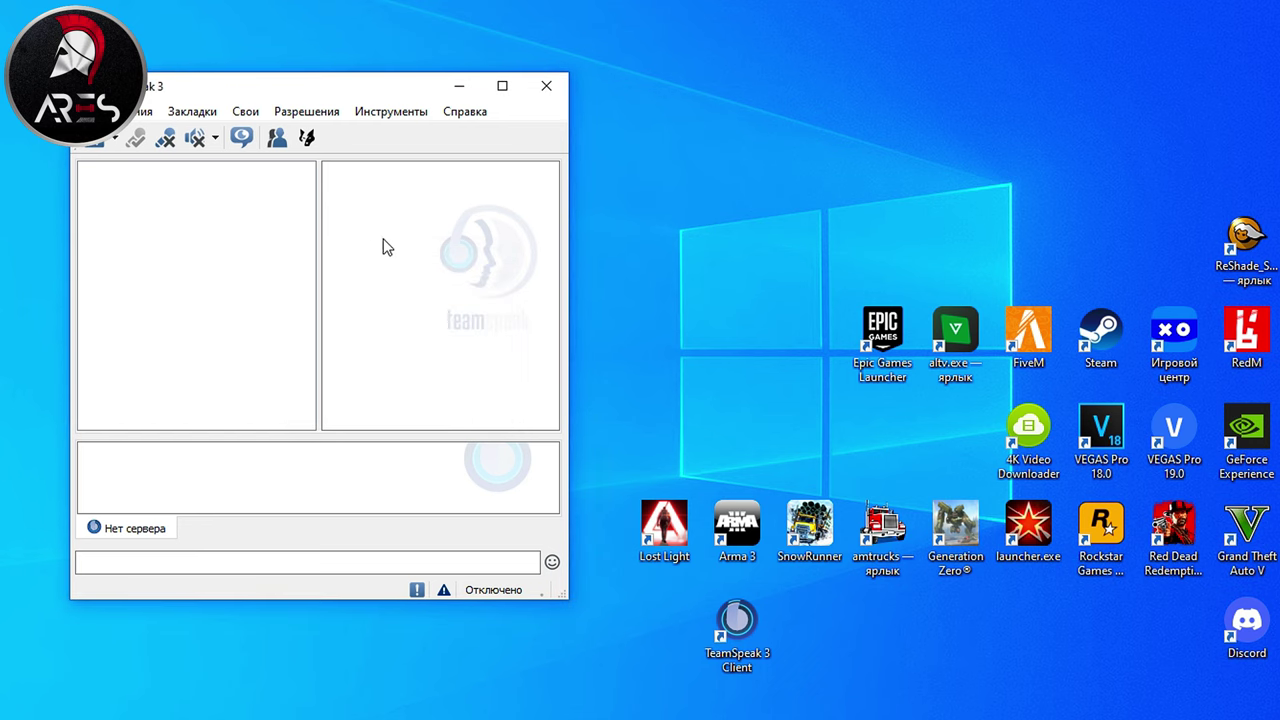
left_click(192, 111)
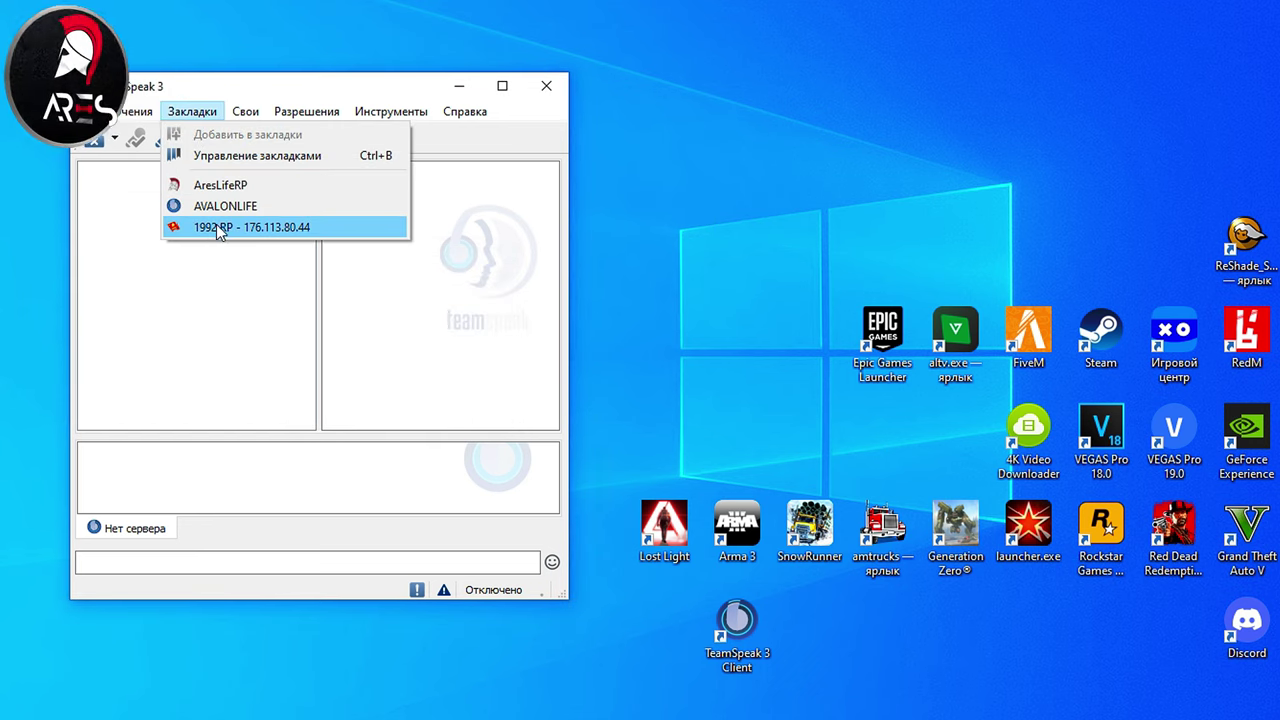
left_click(472, 141)
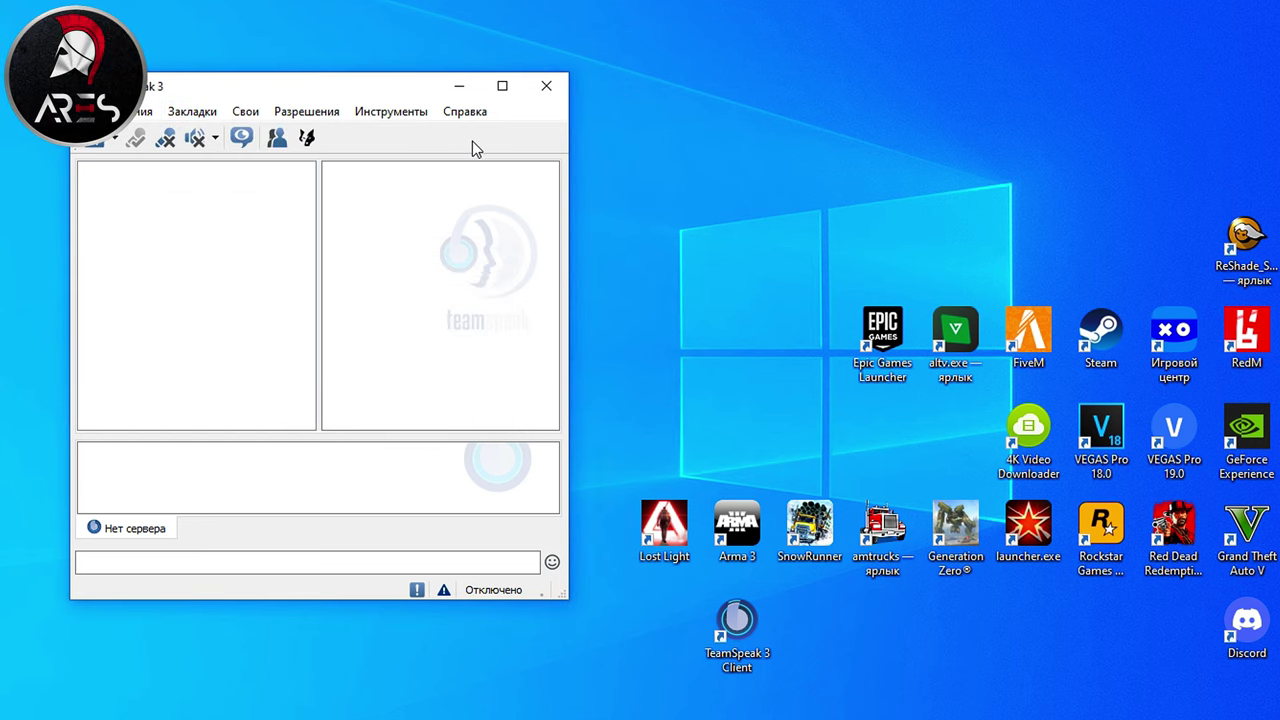
left_click(400, 114)
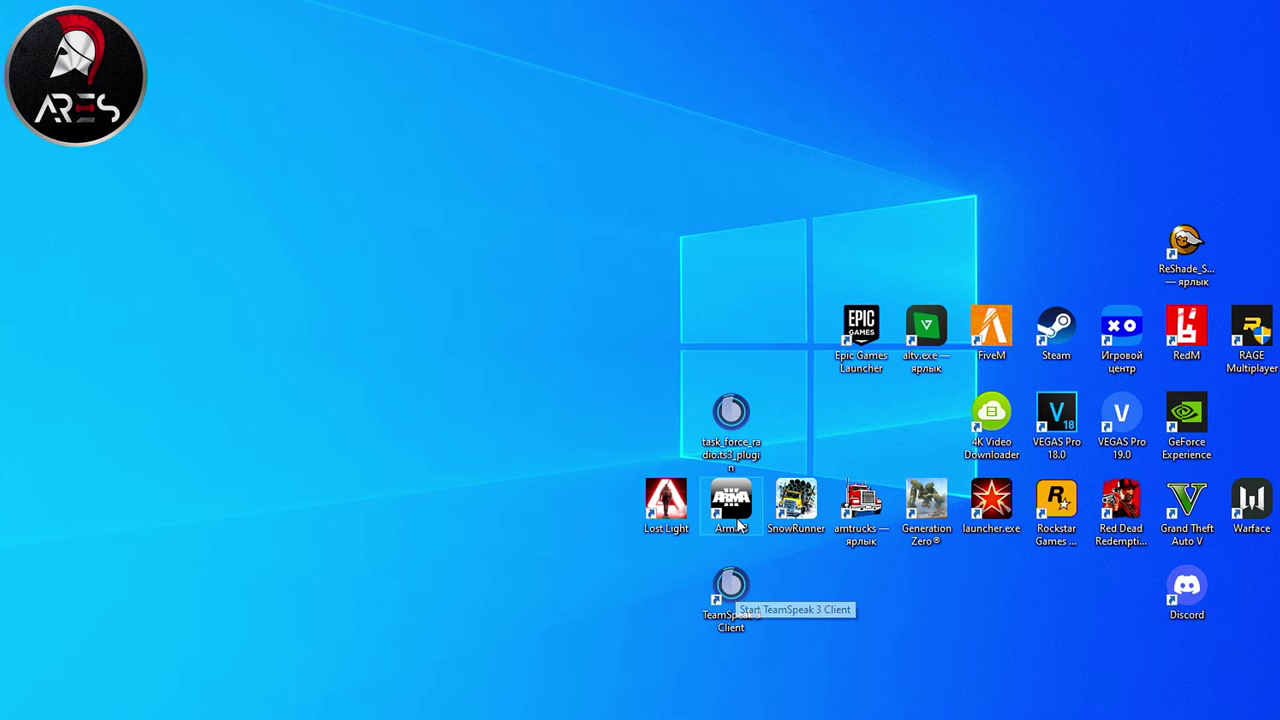
Install the task_force_radio.ts3_plugin add-on for TeamSpeak, trust the plugin and activate it.
double_click(756, 420)
left_click(530, 518)
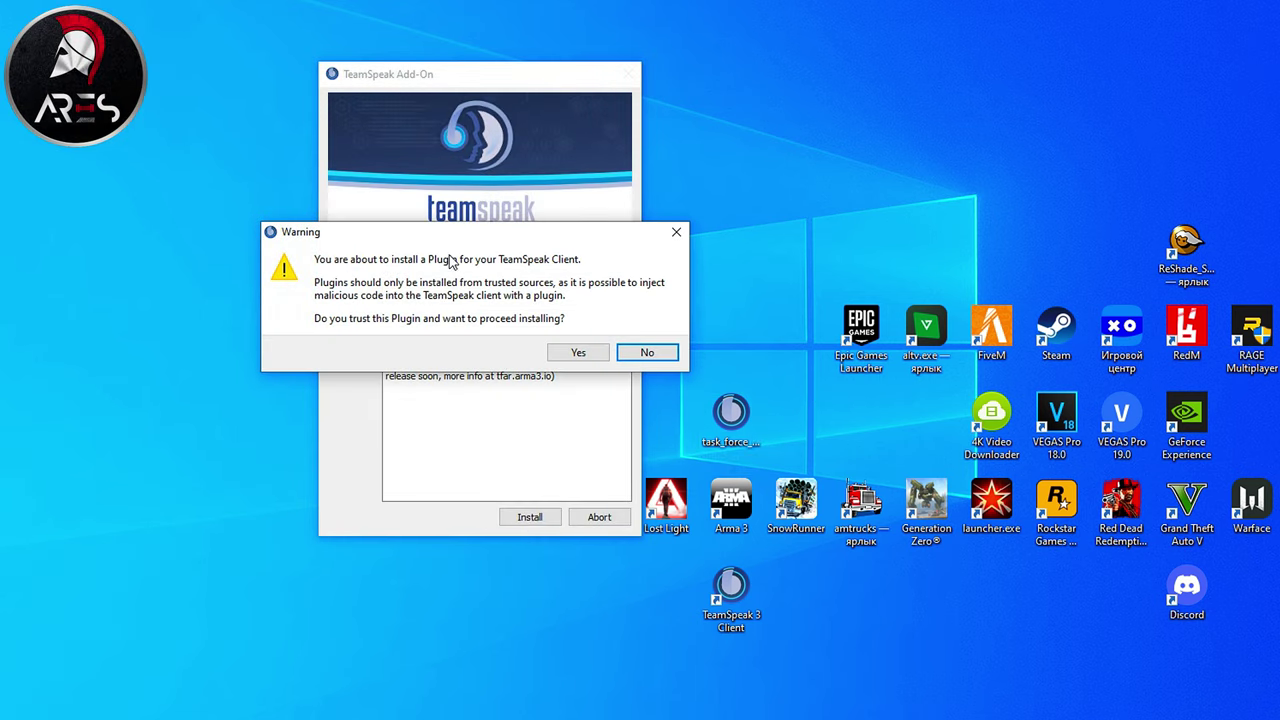
left_click(578, 355)
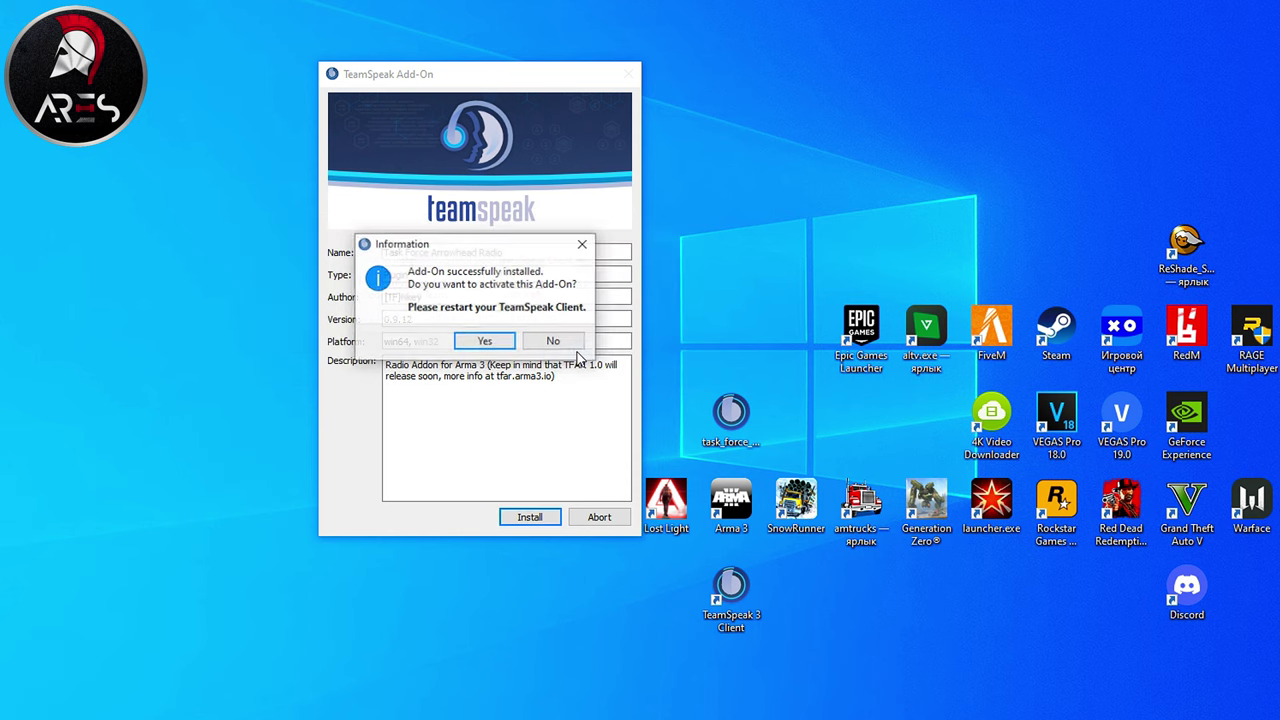
left_click(485, 342)
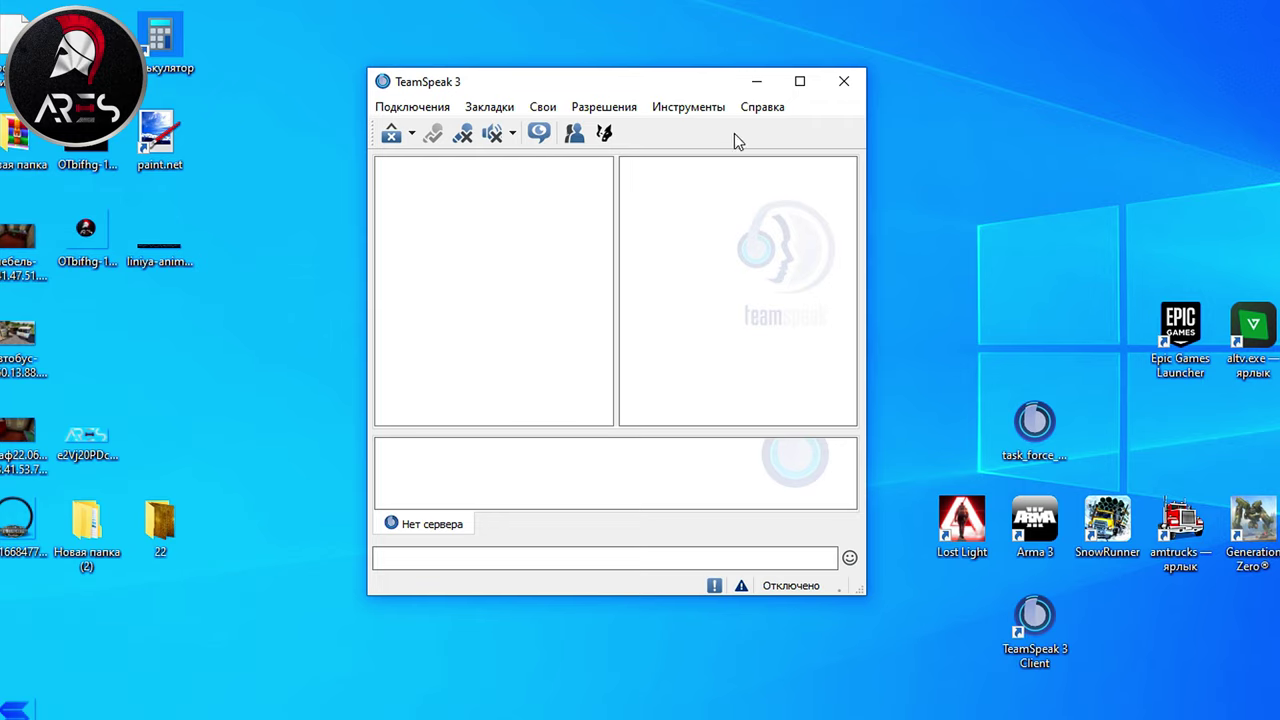
Check the installed TeamSpeak add-ons for the Task Force Arma 3 Radio plugin.
left_click(689, 109)
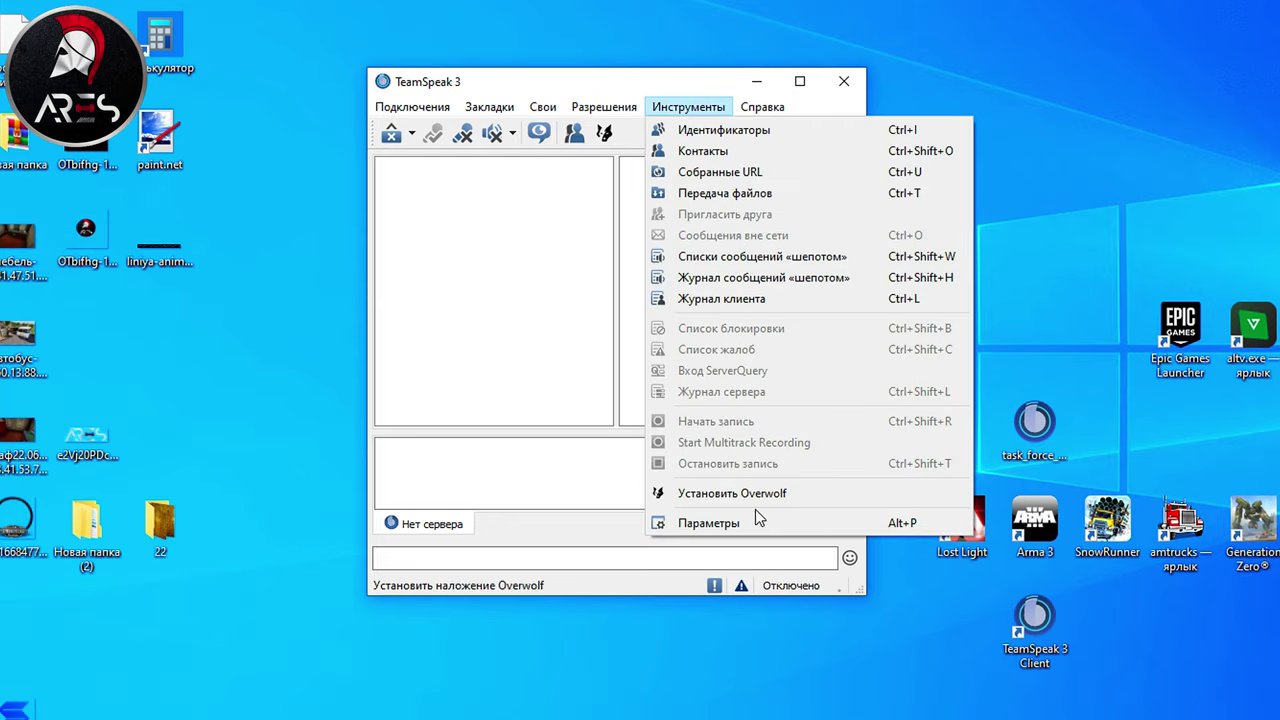
left_click(727, 530)
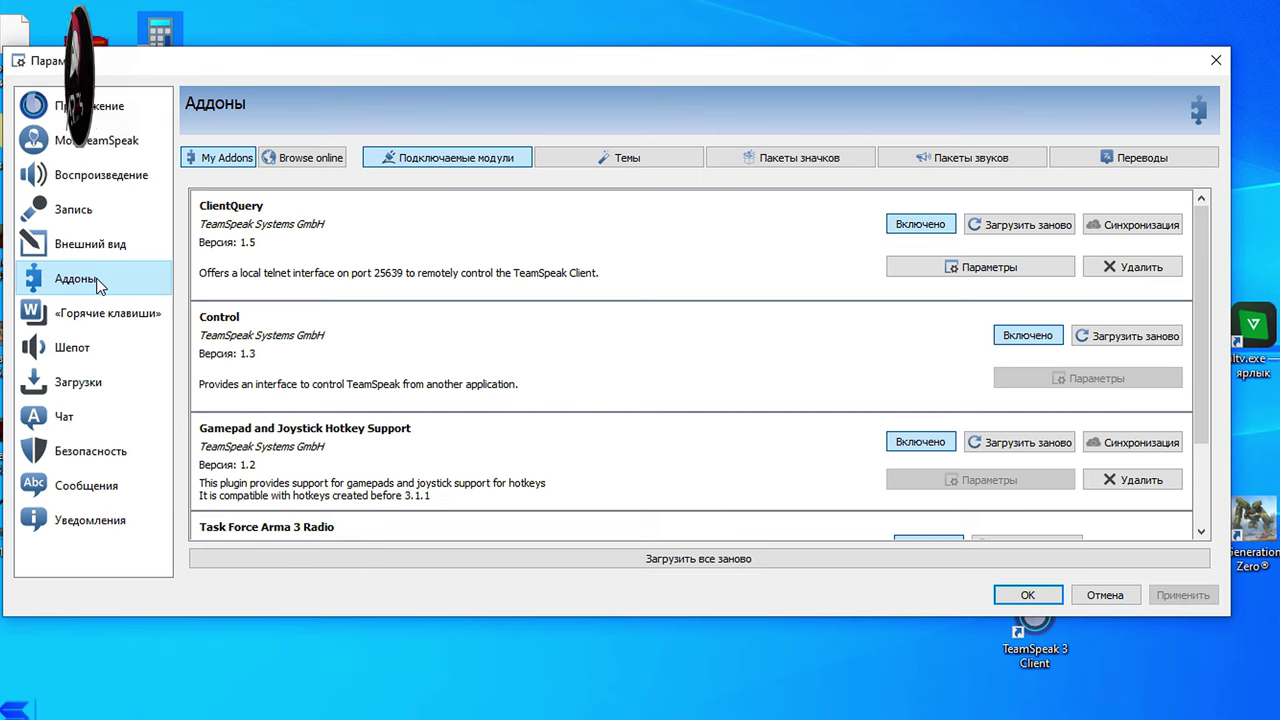
scroll(456, 414, "down", 2)
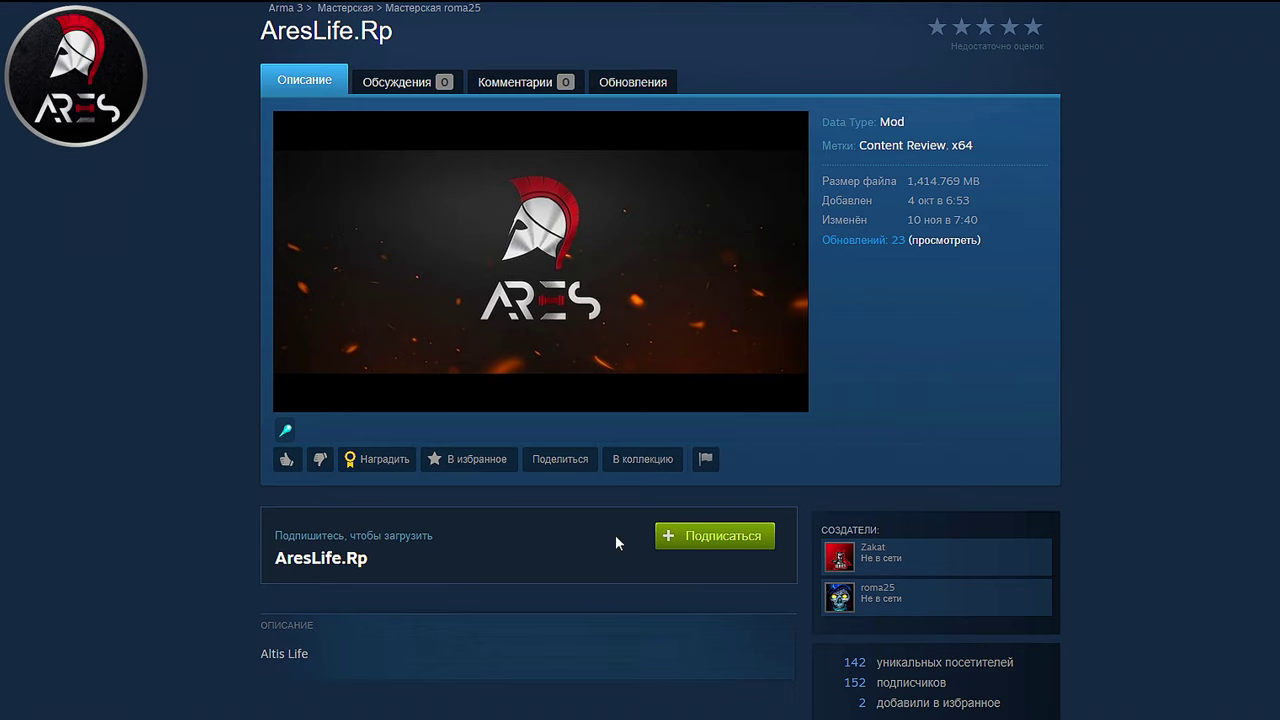
Subscribe to the AresLife.Rp mod in the Arma 3 Steam Workshop.
left_click(678, 537)
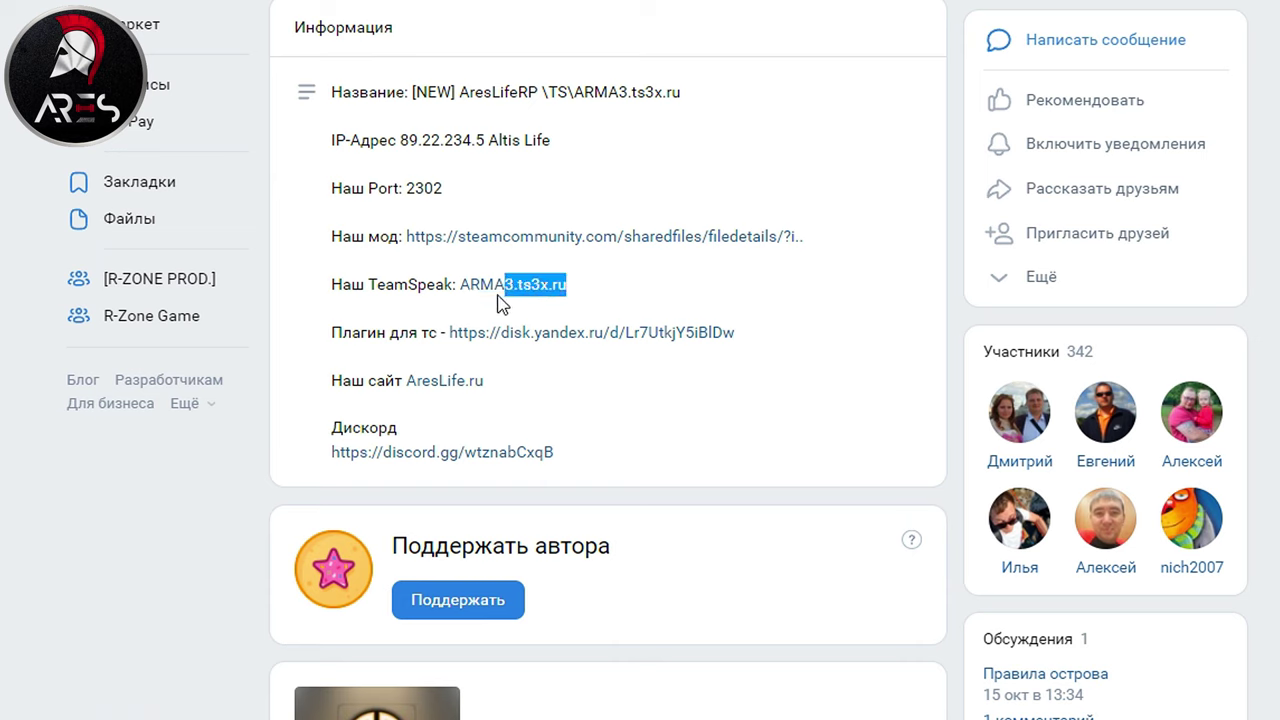
Copy the project's TeamSpeak address ARMA3.ts3x.ru from its VK page, connect TeamSpeak to that server and dismiss the host message.
left_click_drag(500, 303, 461, 294)
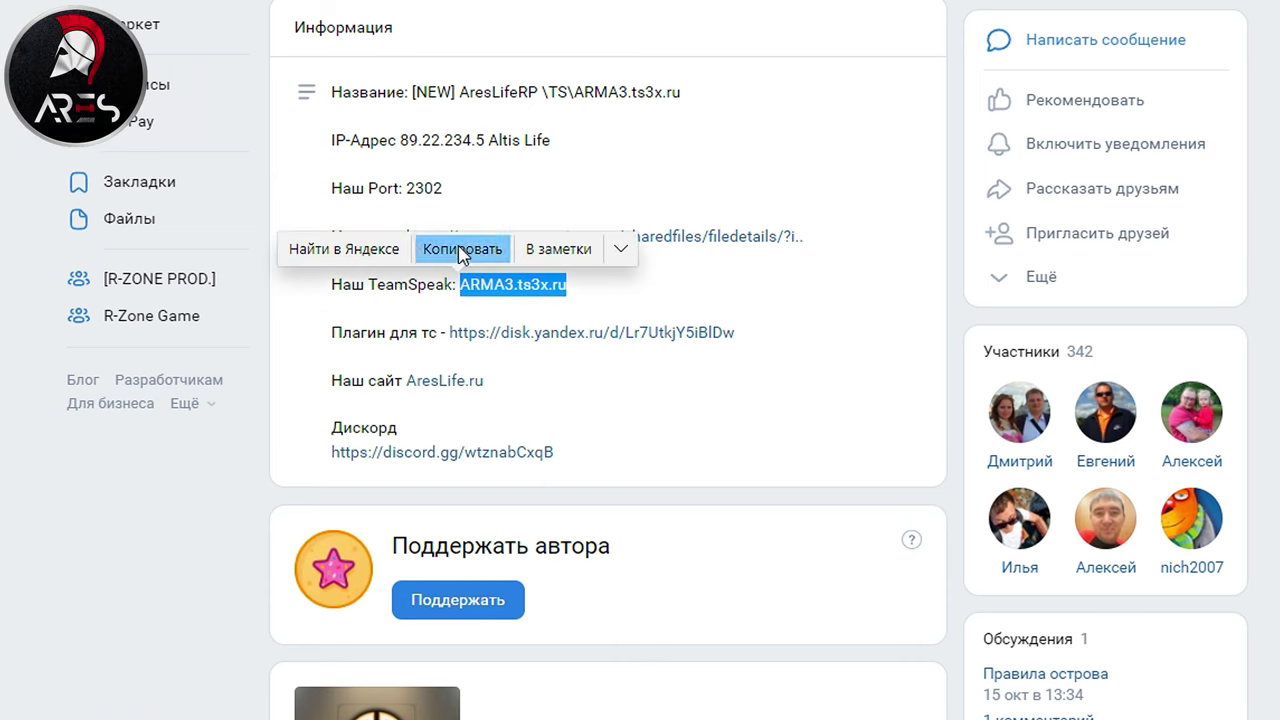
left_click(462, 249)
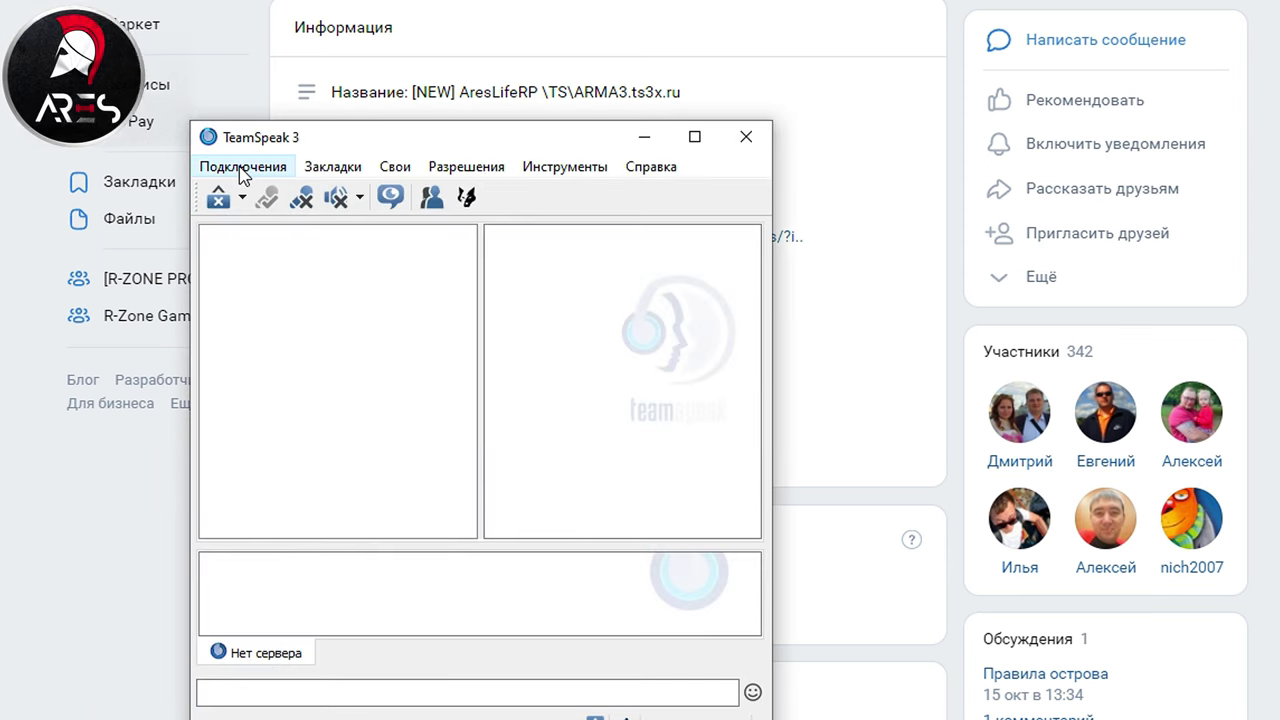
left_click(250, 175)
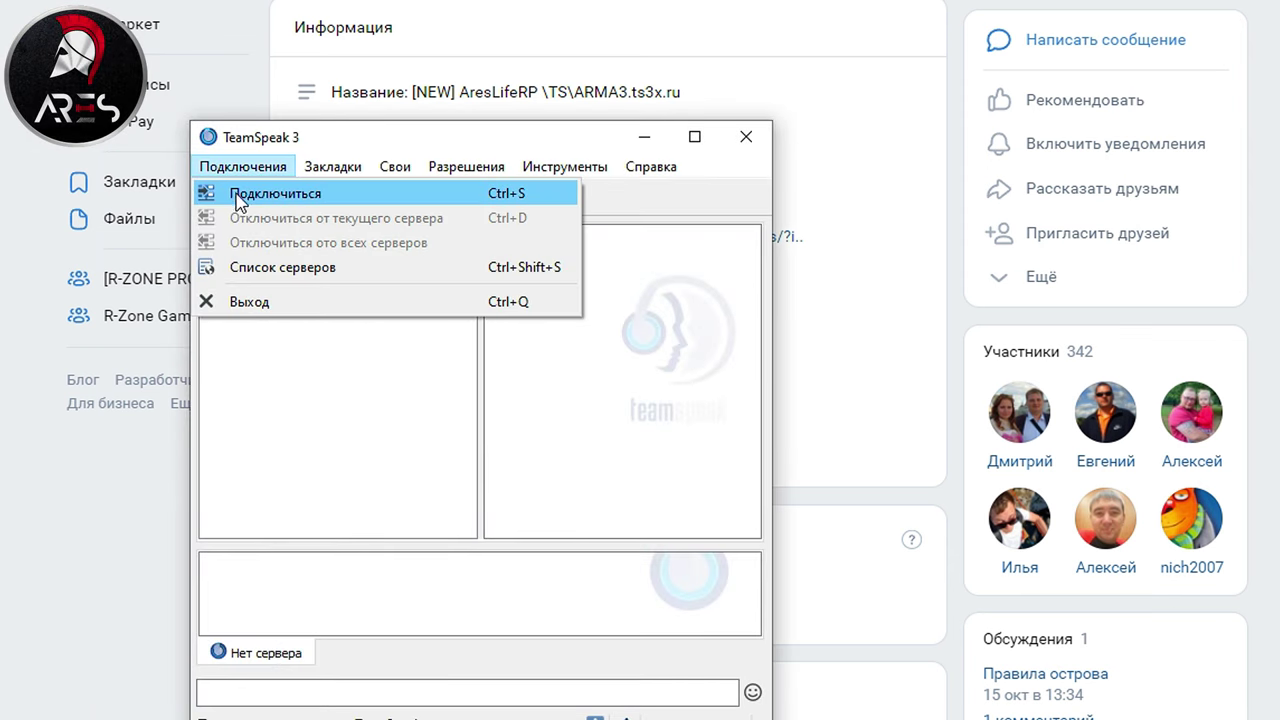
left_click(288, 195)
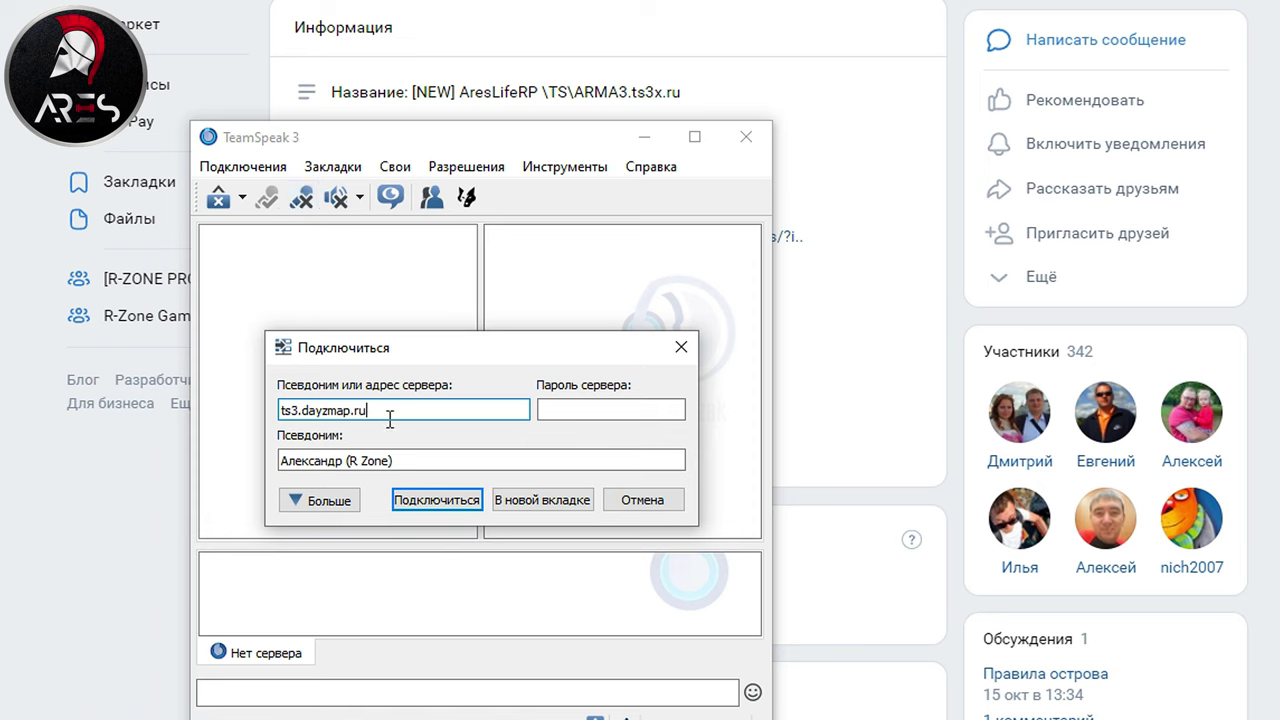
left_click_drag(370, 411, 354, 412)
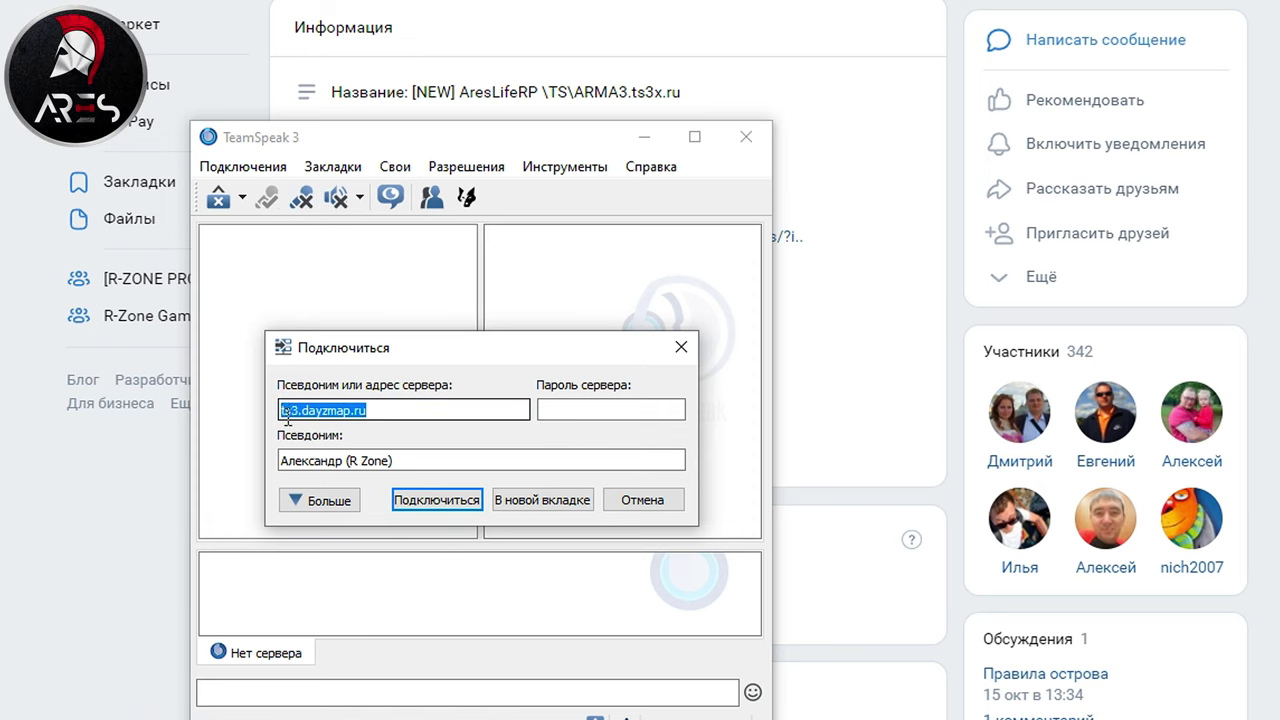
left_click(432, 499)
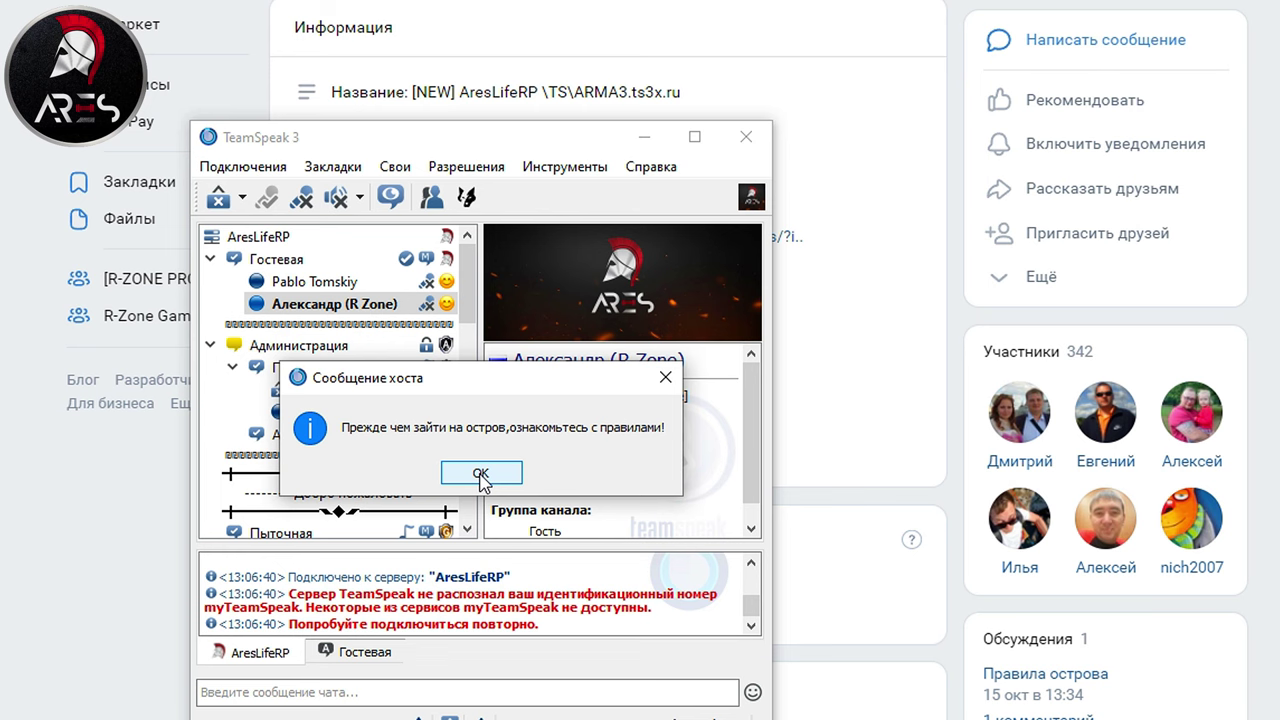
left_click(481, 476)
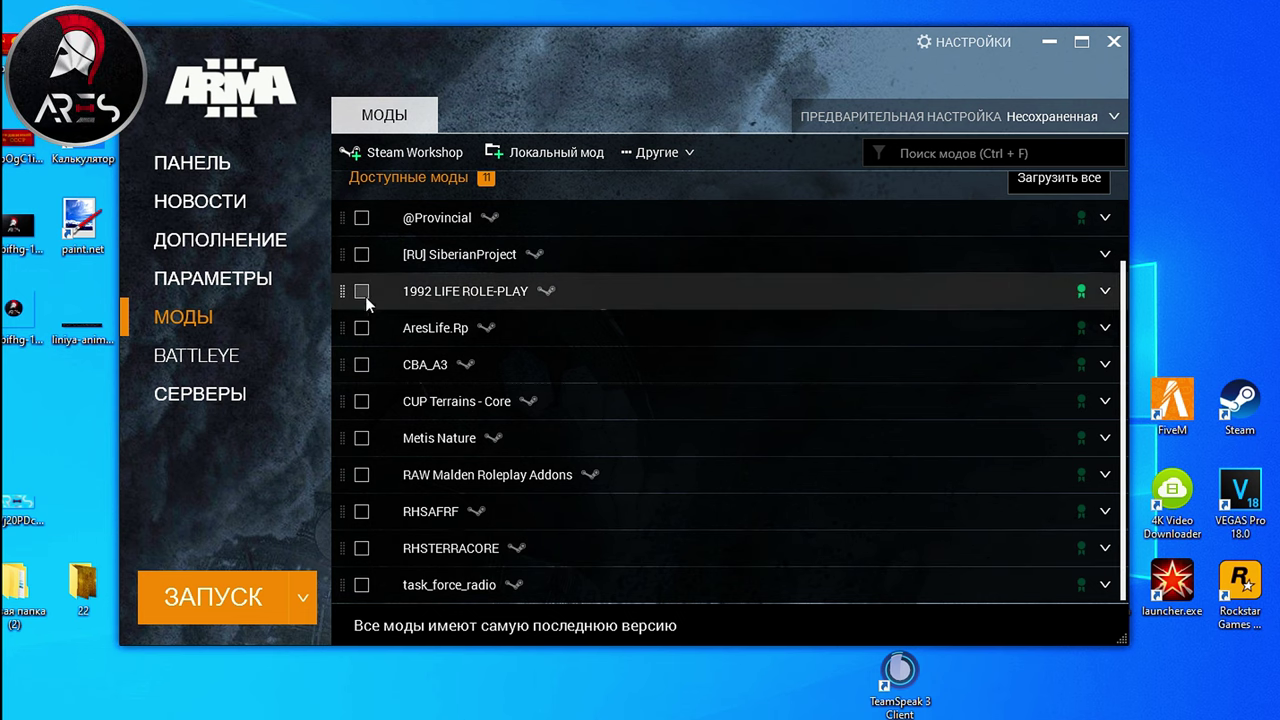
Launch Arma 3 from its launcher without any mods and open the player profile list.
left_click(229, 597)
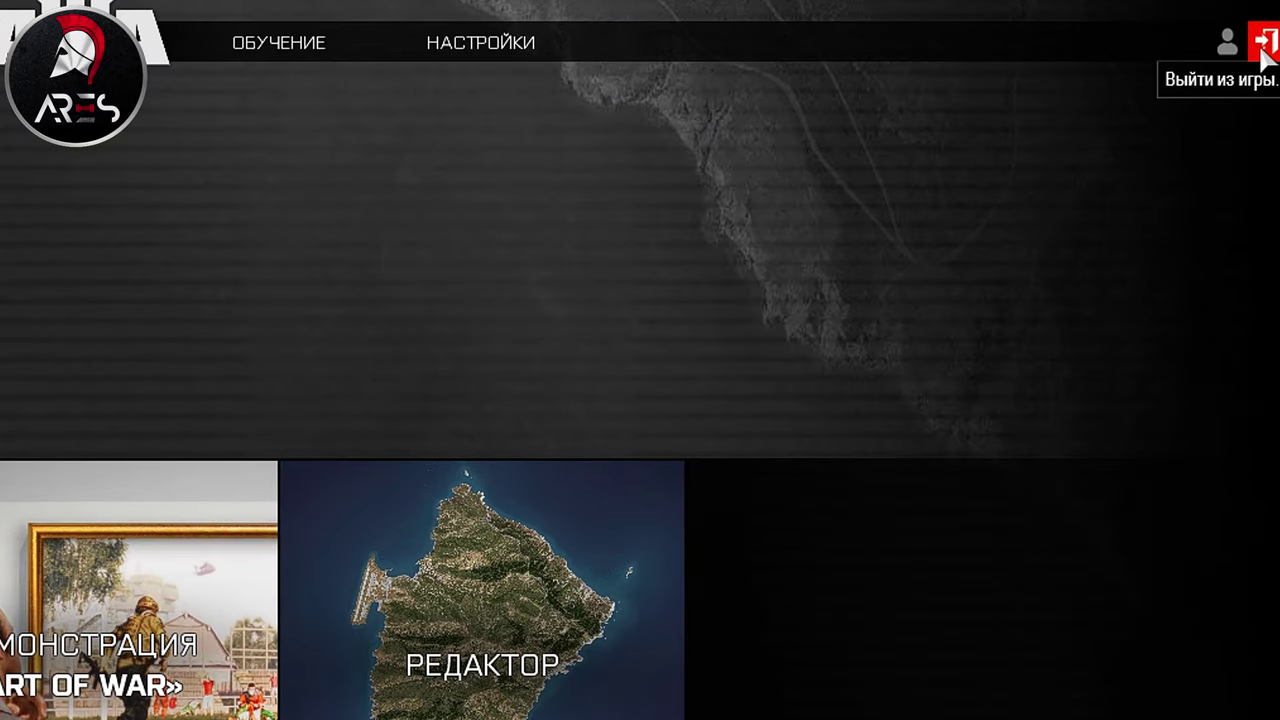
mouse_move(1255, 35)
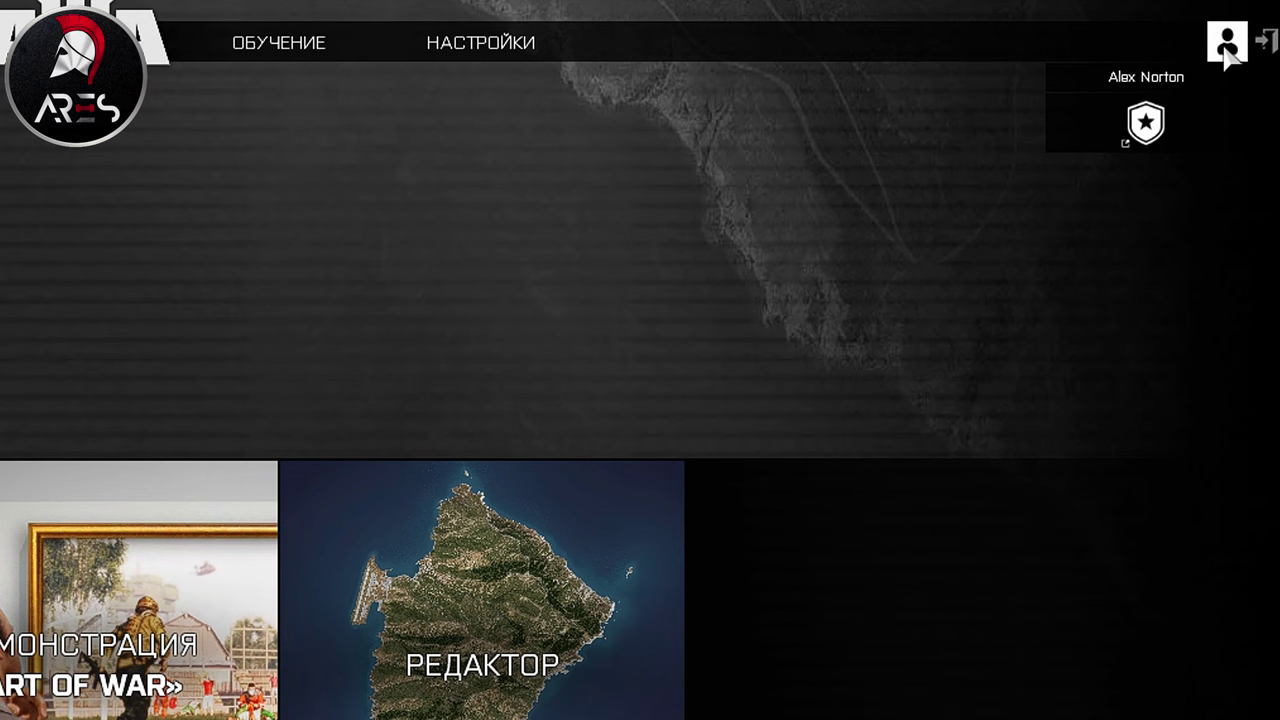
left_click(1225, 46)
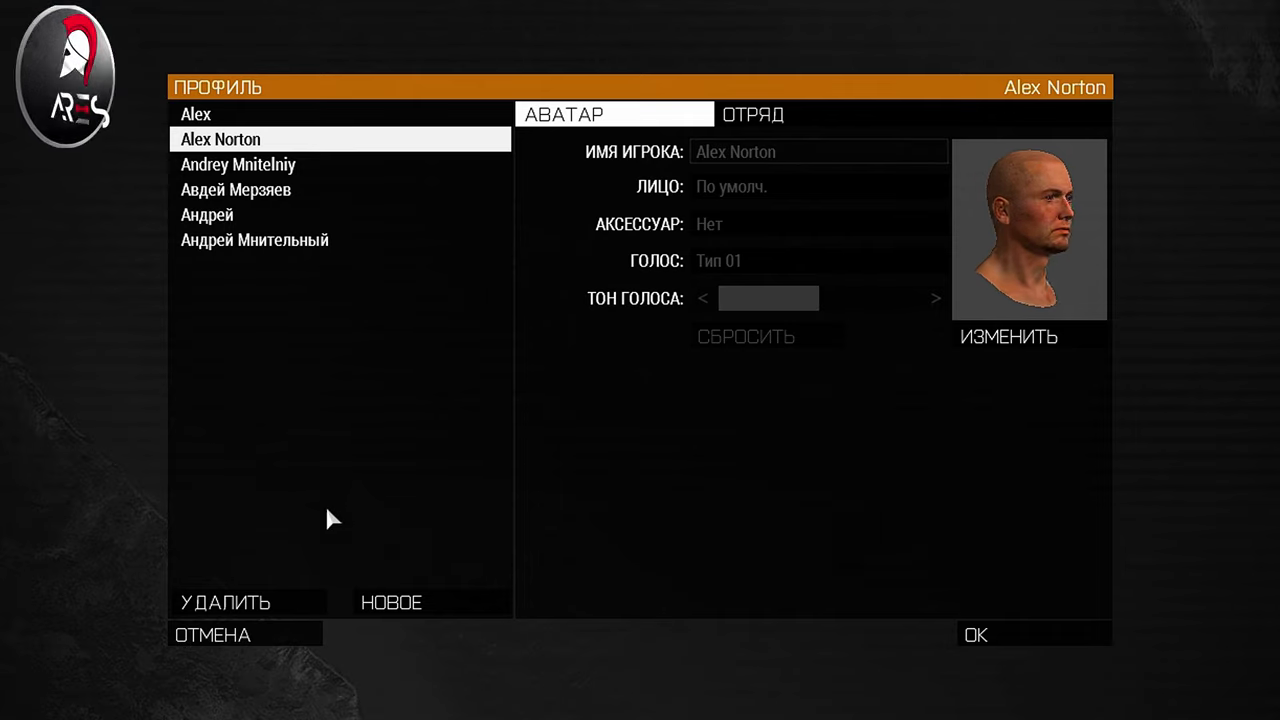
Create a new player profile named ARES ARES with the face O'Коннор, apply it and confirm the profile selection.
left_click(410, 604)
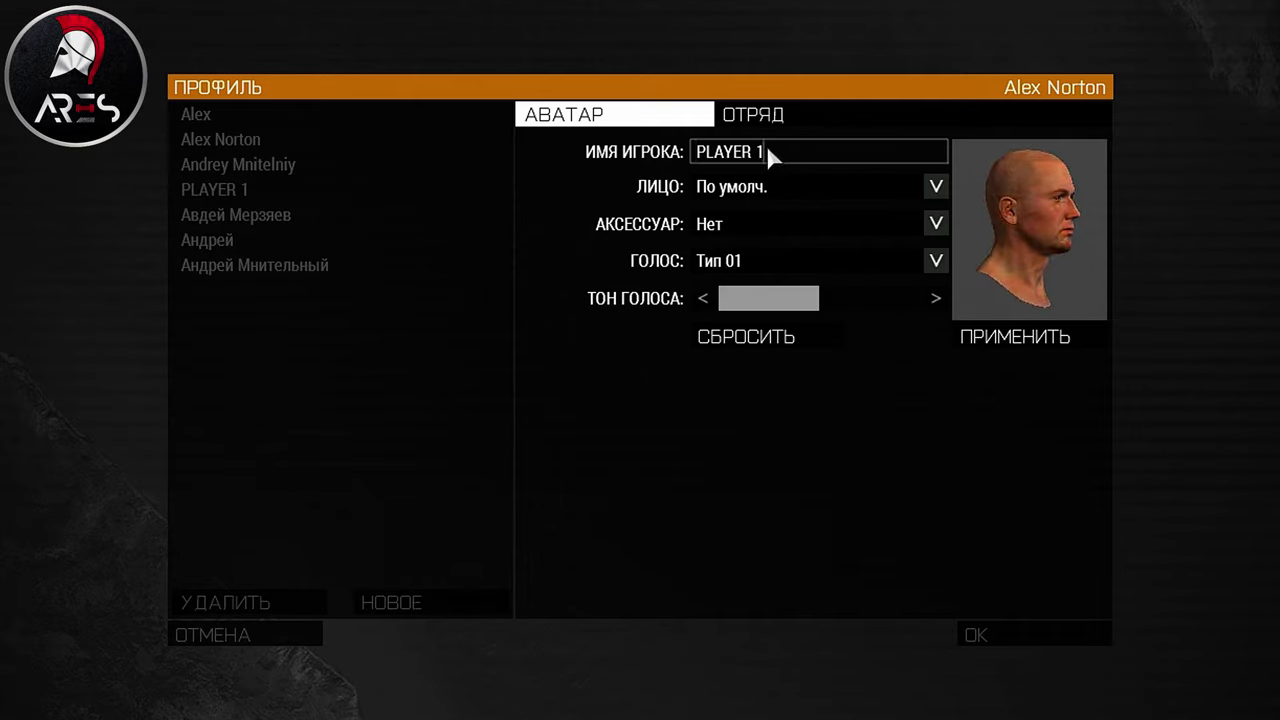
left_click_drag(766, 145, 699, 155)
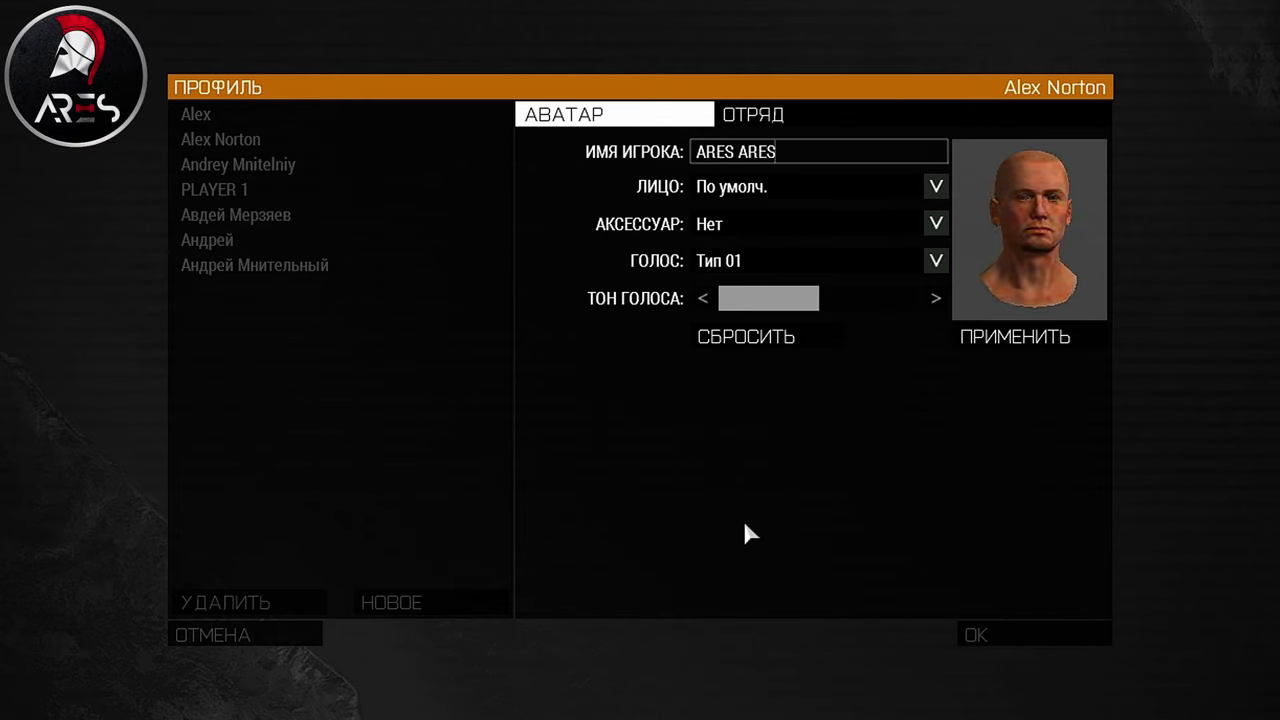
left_click(937, 187)
left_click(835, 290)
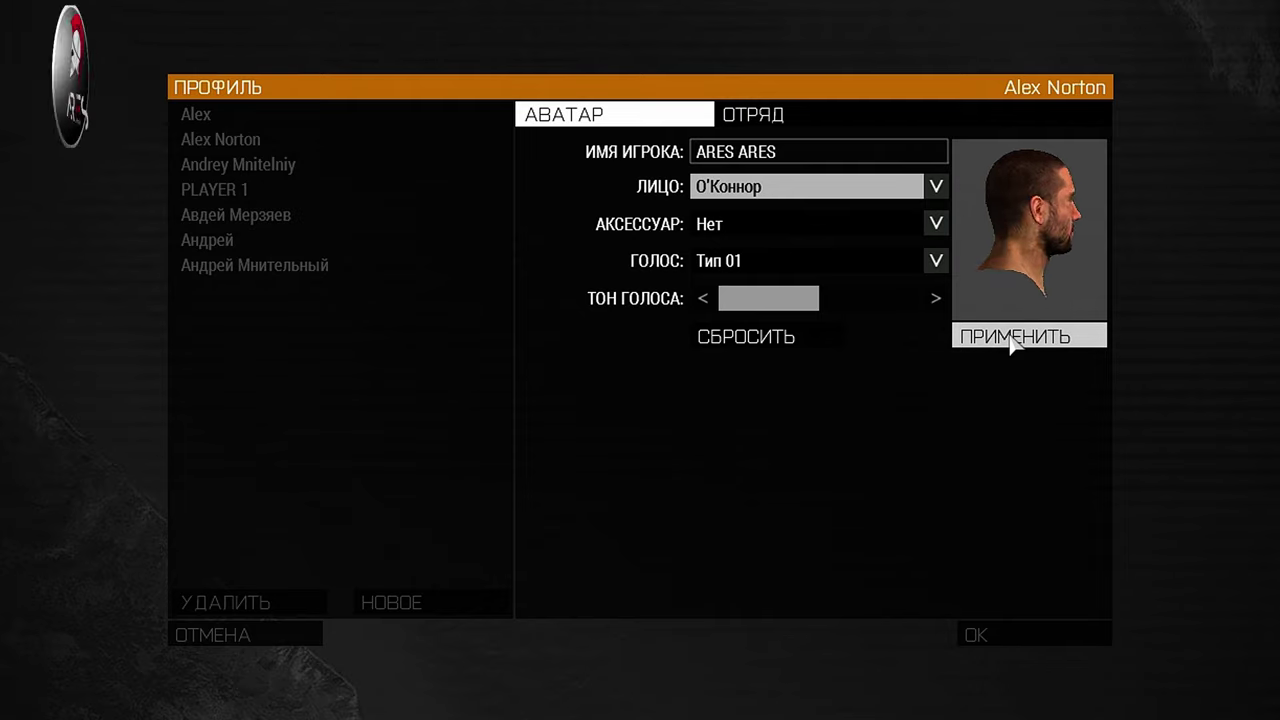
left_click(1015, 337)
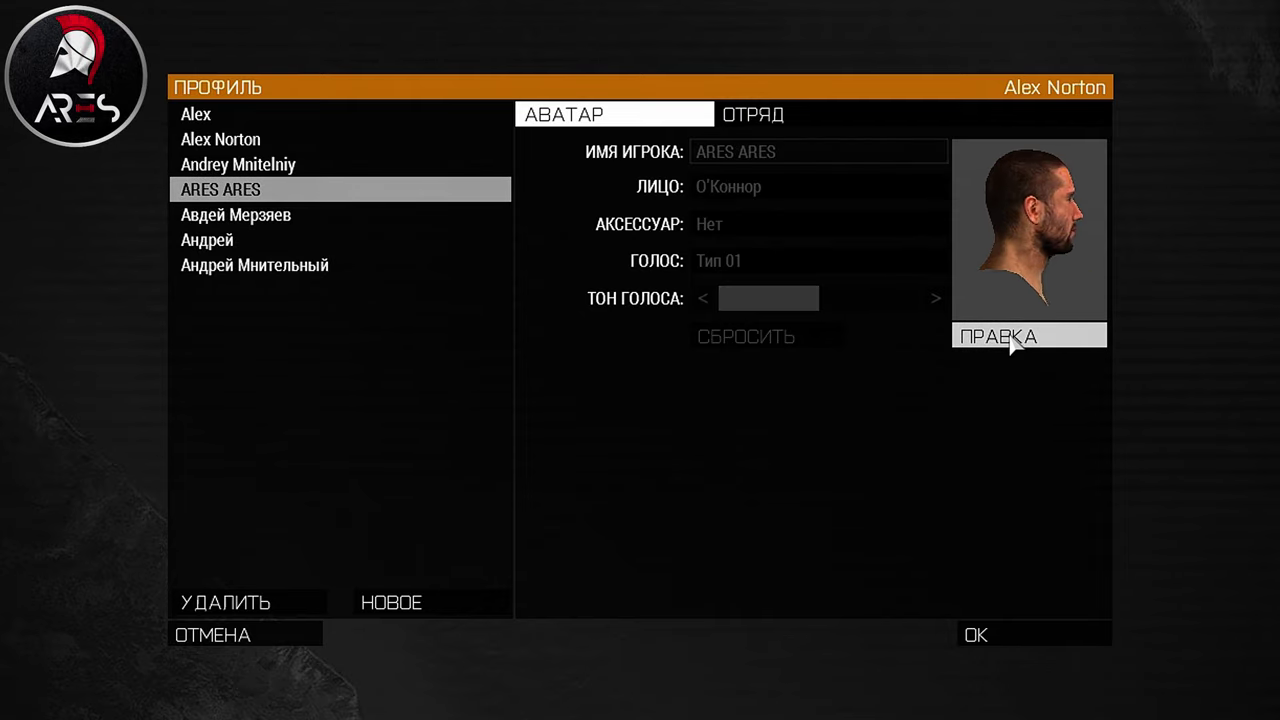
left_click(997, 635)
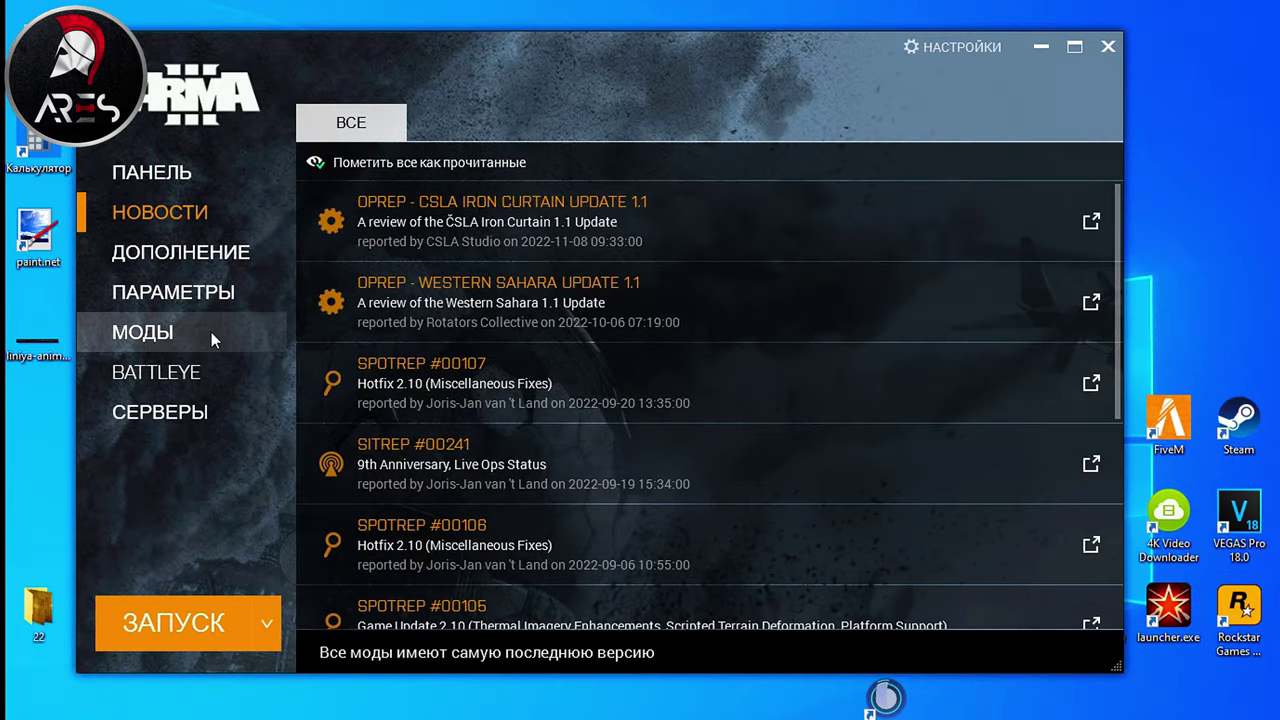
Enable the AresLife.Rp mod in the Arma 3 launcher, expand its details and launch the game with mods.
left_click(211, 332)
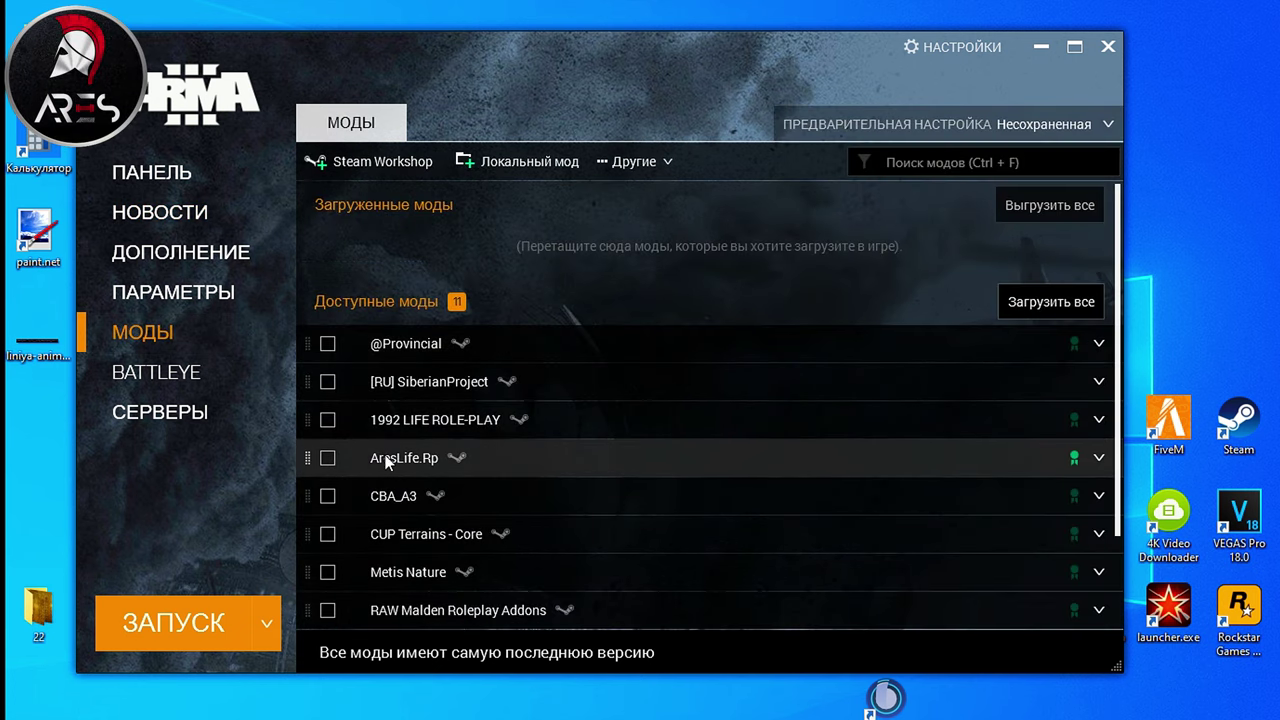
left_click(328, 458)
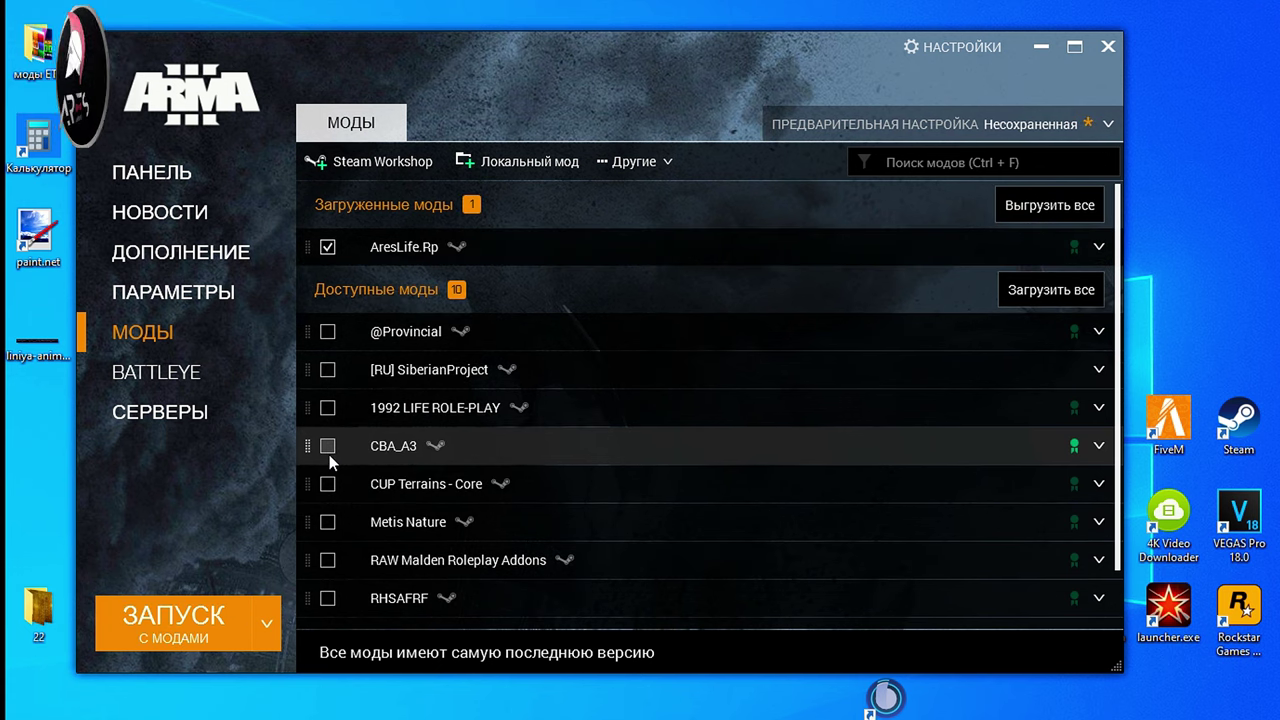
left_click(1098, 247)
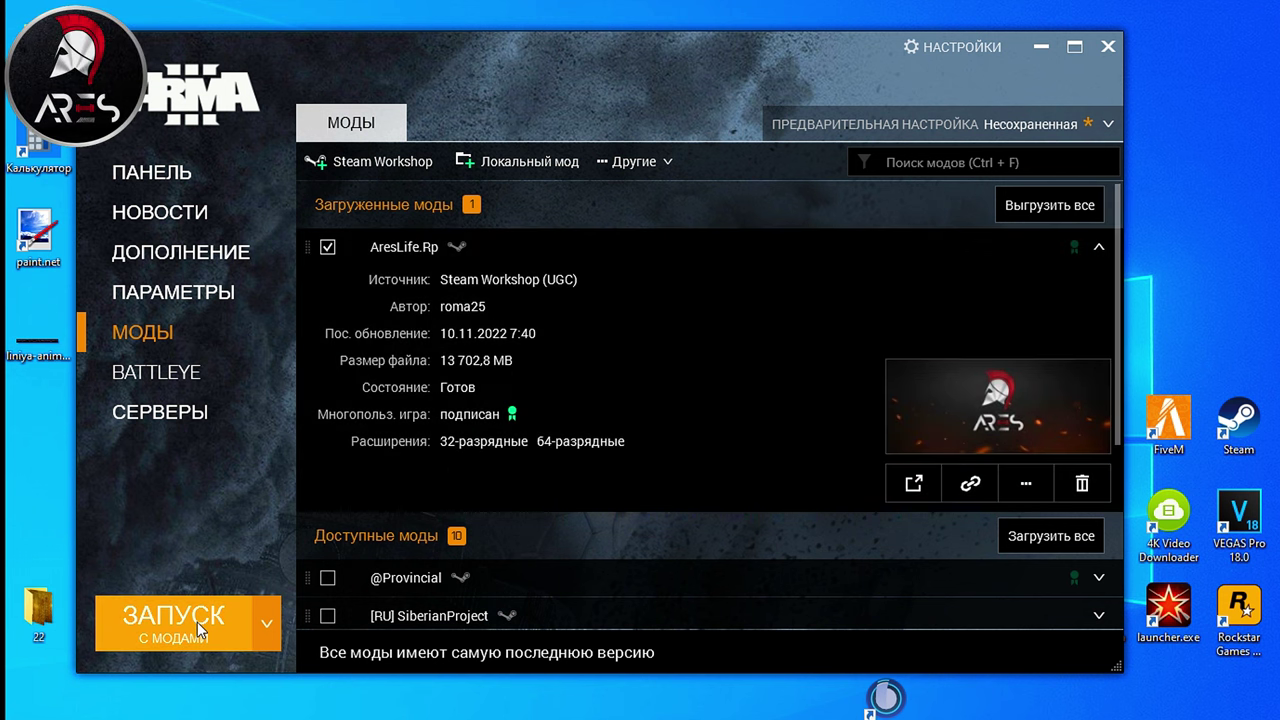
left_click(197, 622)
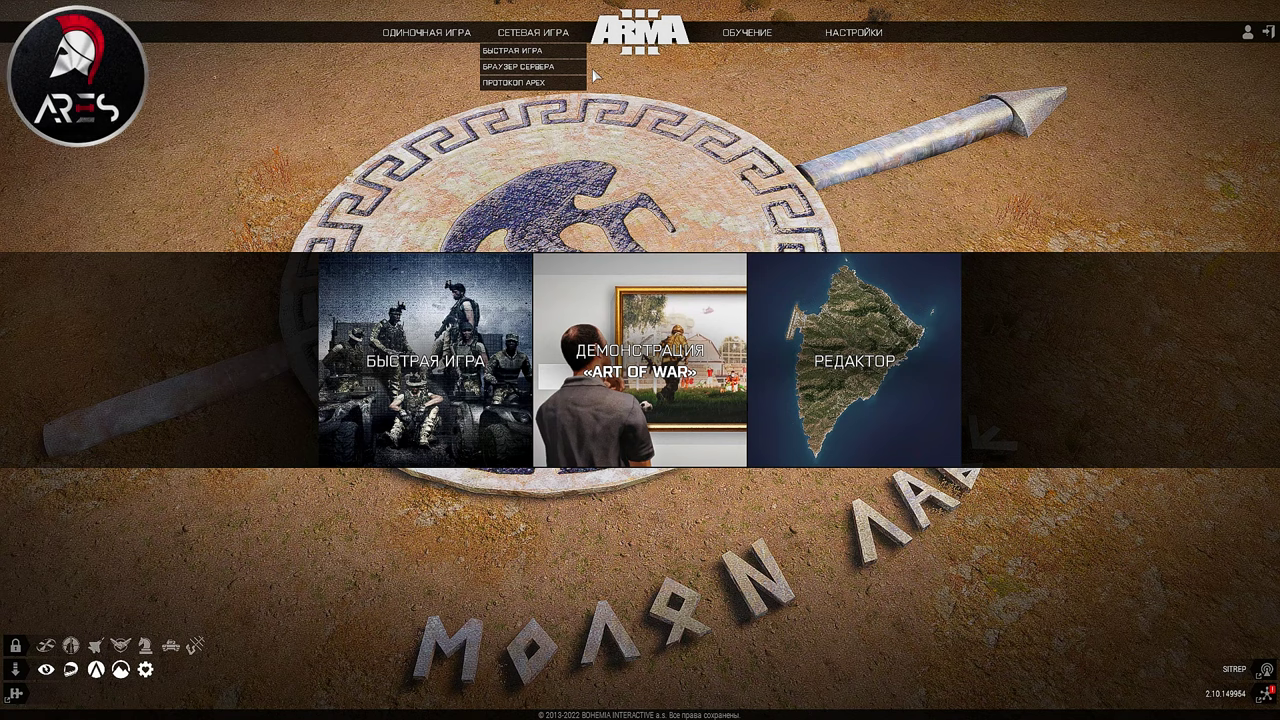
Open Arma 3's server browser and fill the direct connection address with 89.22.234.5, copied from the project's VK page.
left_click(527, 68)
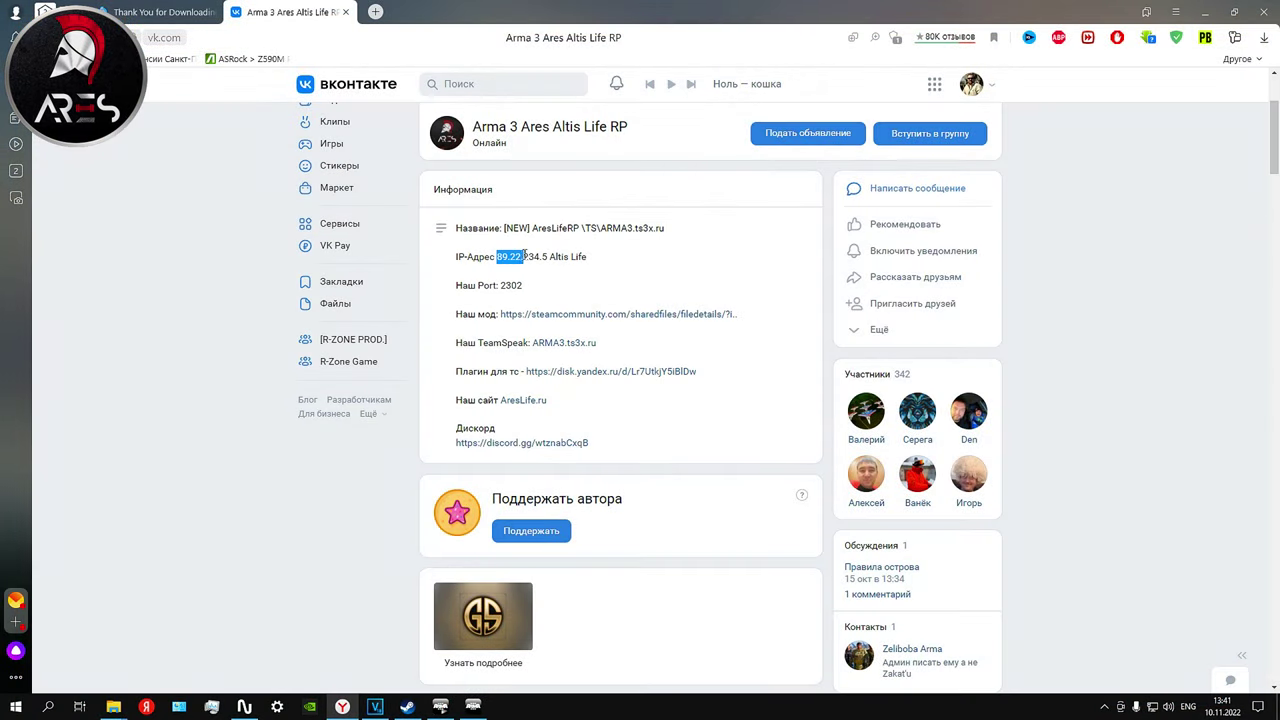
left_click_drag(545, 257, 549, 257)
key("ctrl+c")
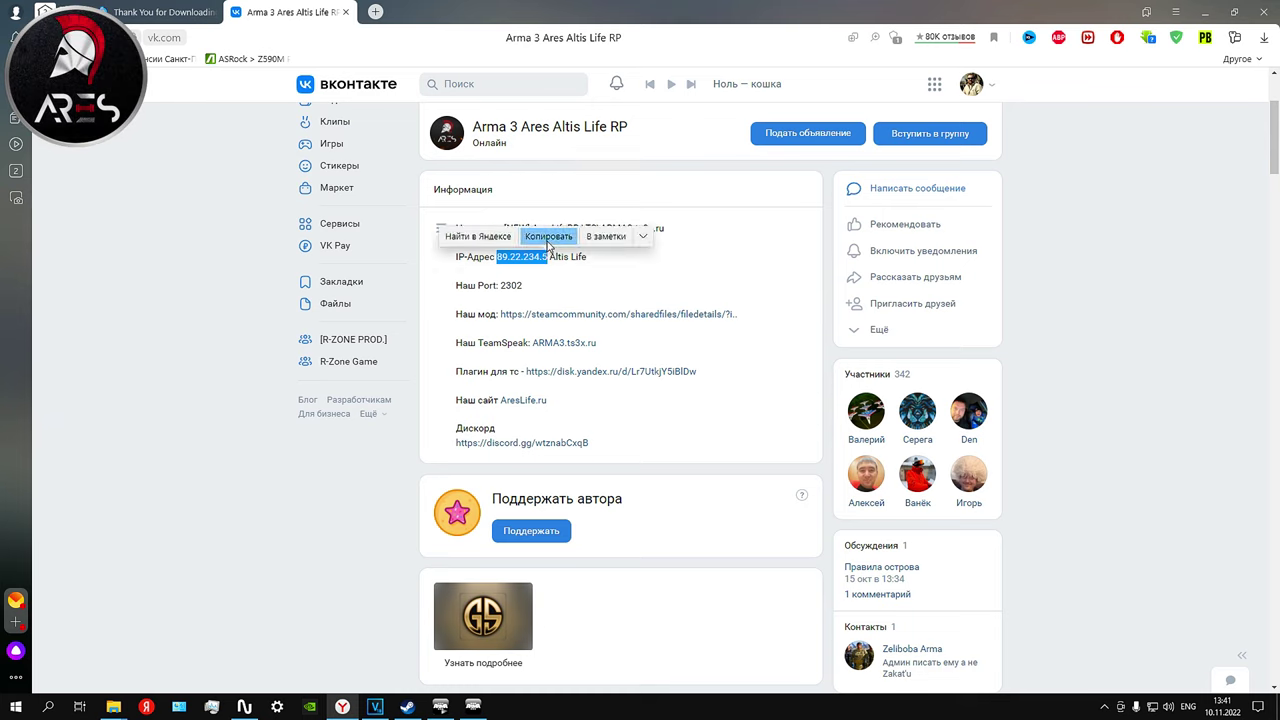
left_click(548, 240)
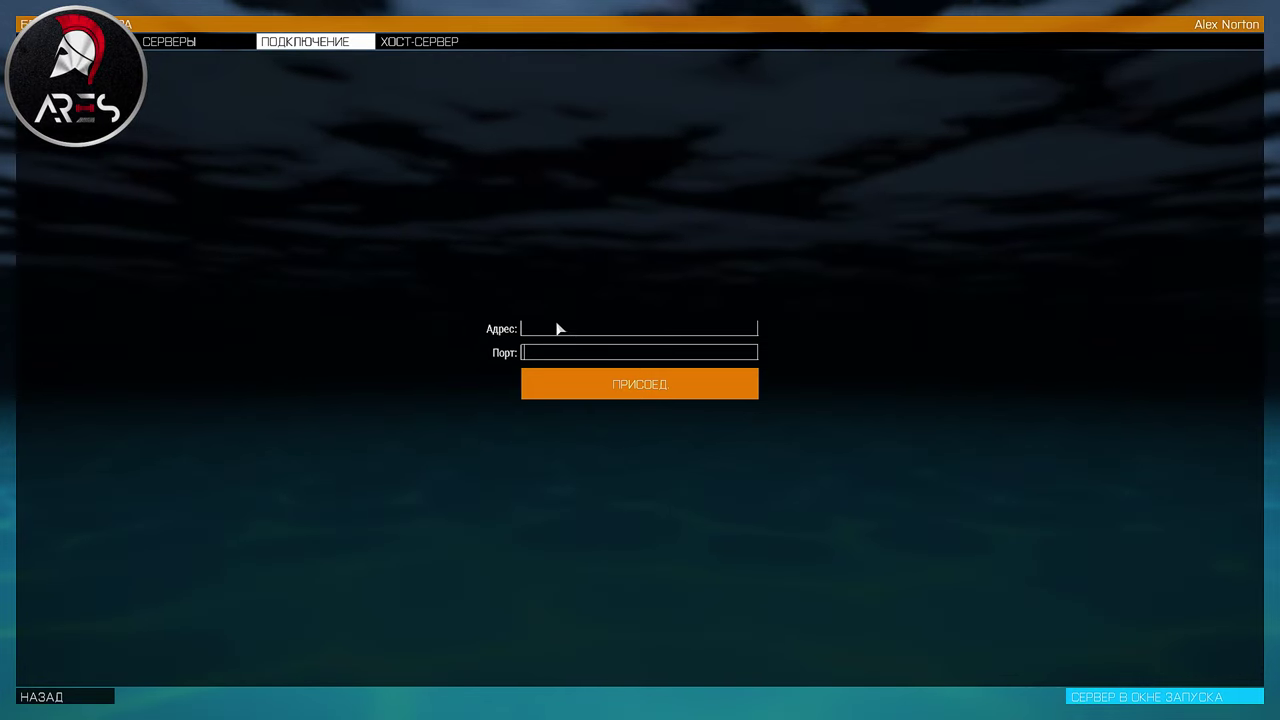
left_click(531, 329)
key("ctrl+v")
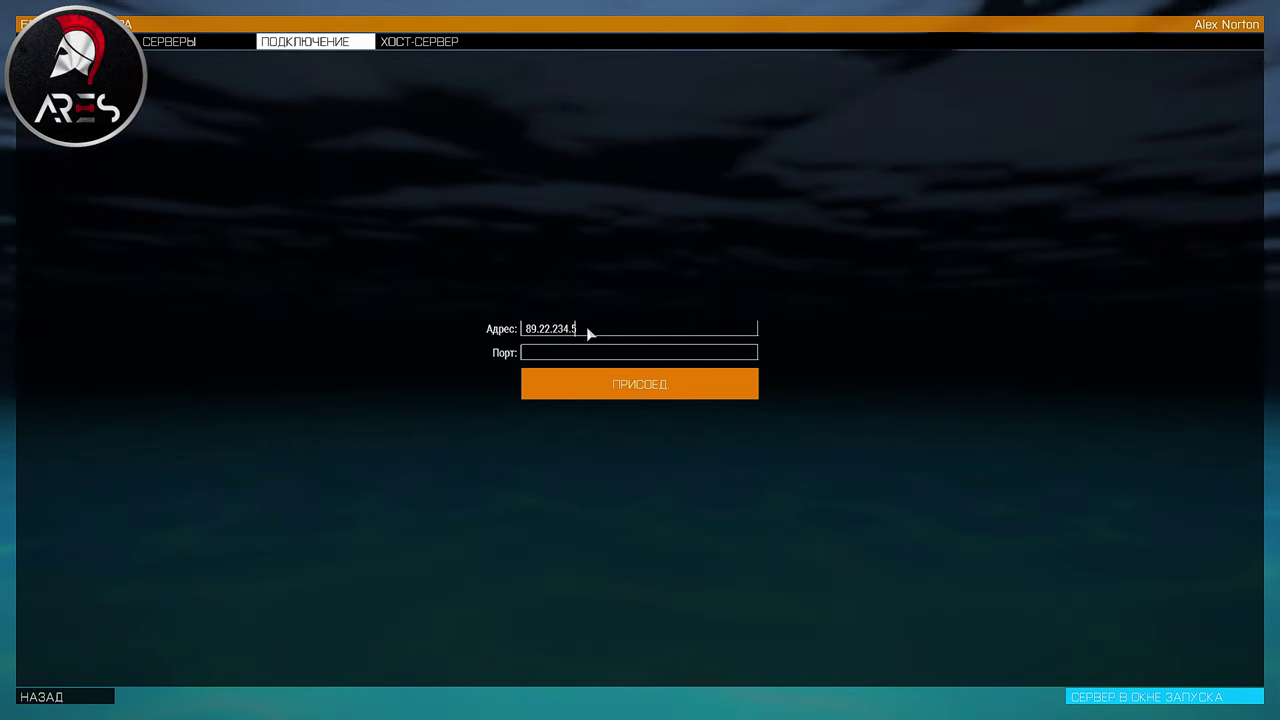
Look up the port on the project's VK page and enter 2302 as the direct connection port in Arma 3.
key("alt+Tab")
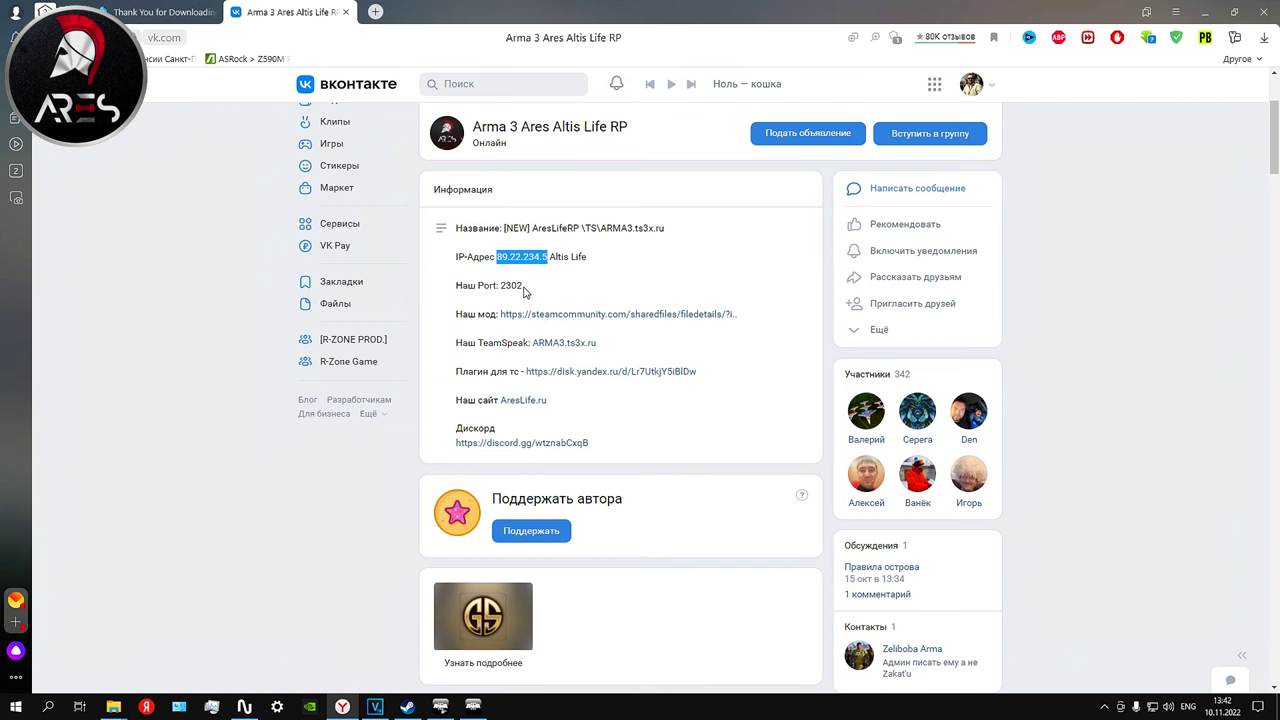
left_click_drag(522, 288, 501, 289)
left_click(504, 267)
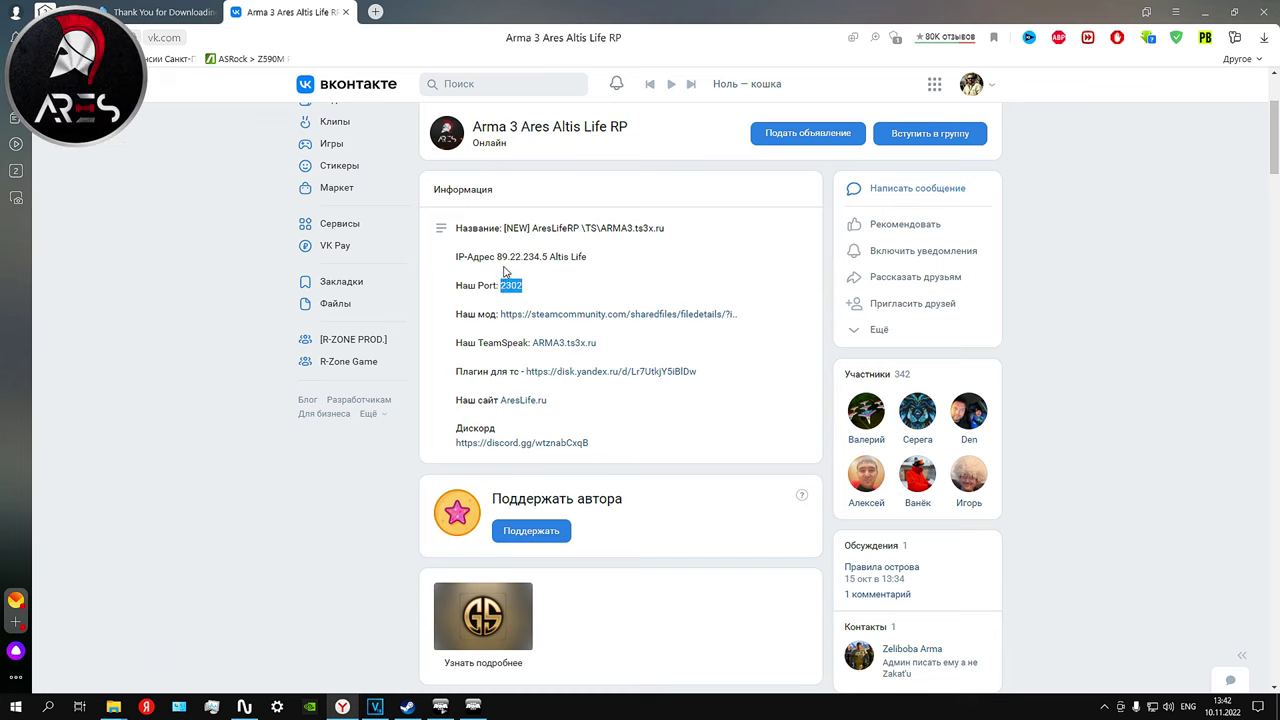
left_click(474, 706)
left_click(541, 354)
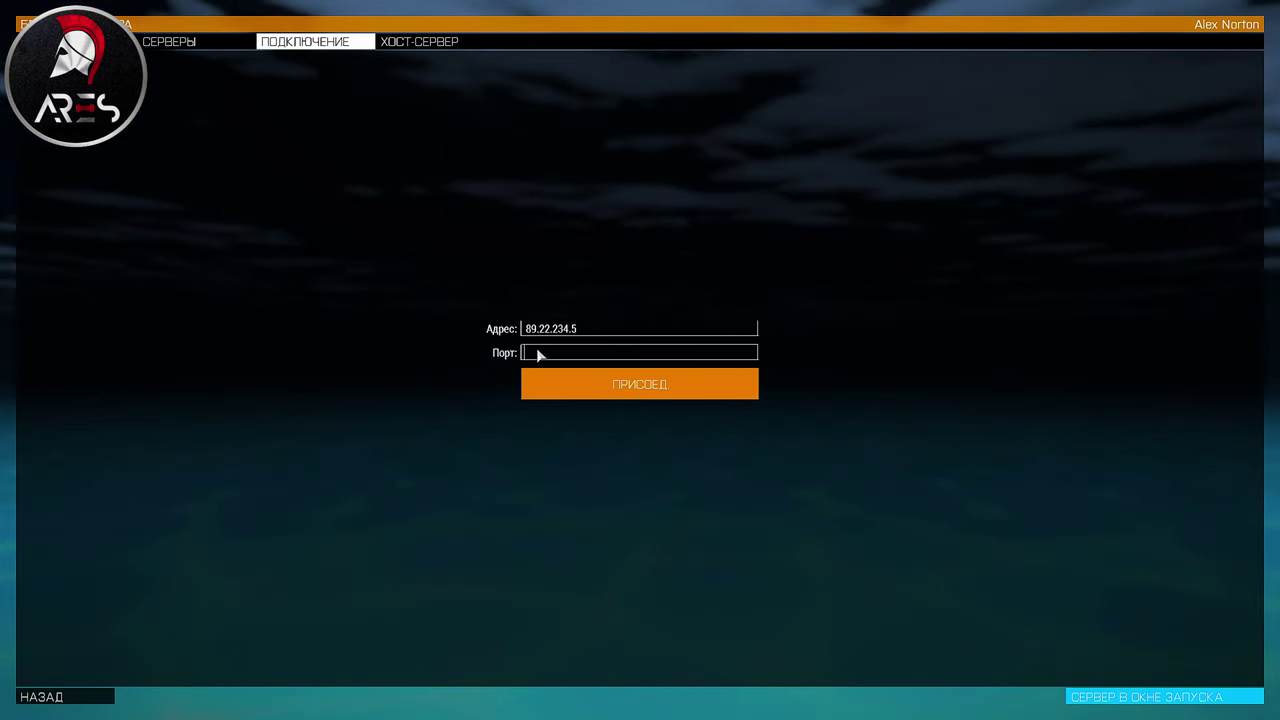
type("2302")
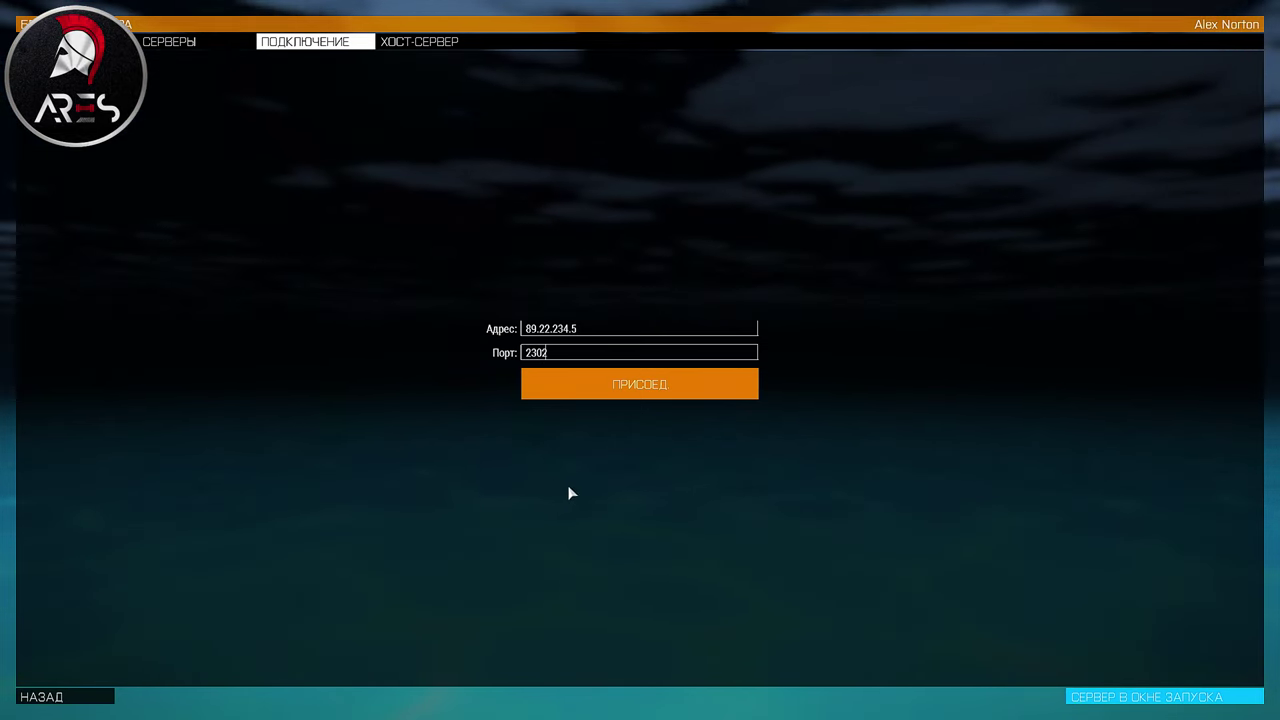
Submit the direct connection details, select the AresLifeRP server in the server list and join it.
left_click(641, 389)
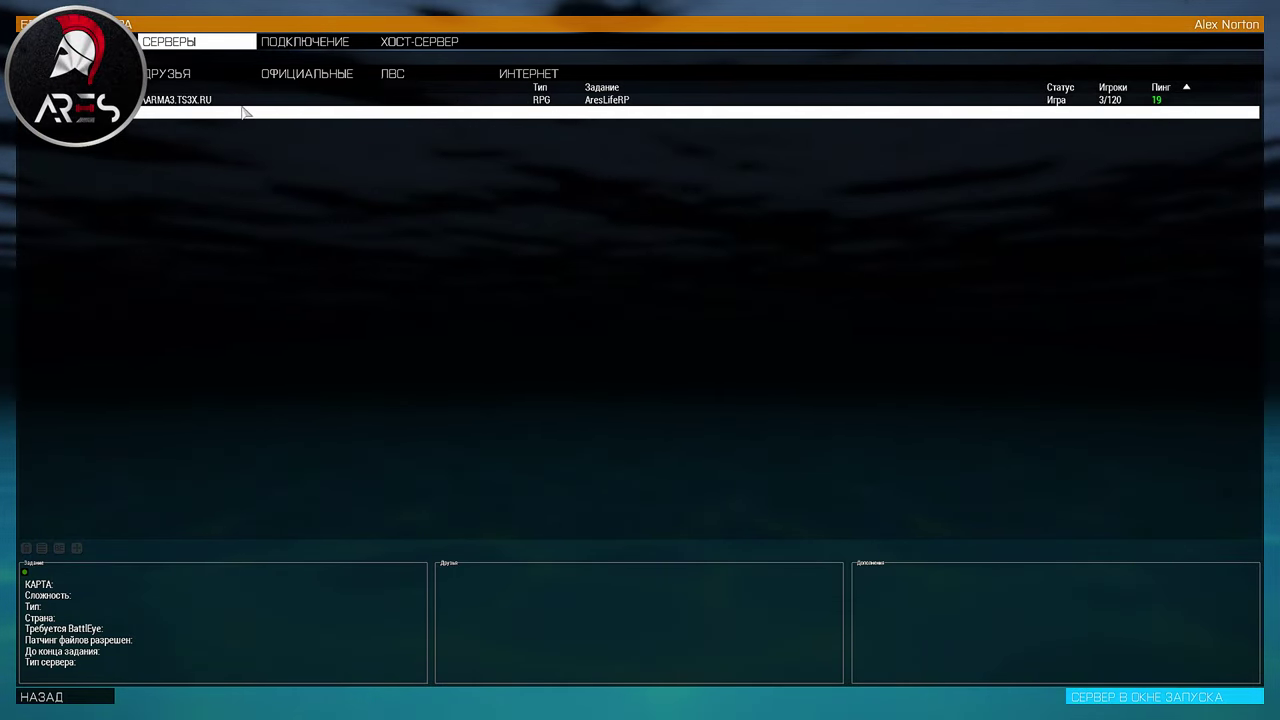
left_click(138, 104)
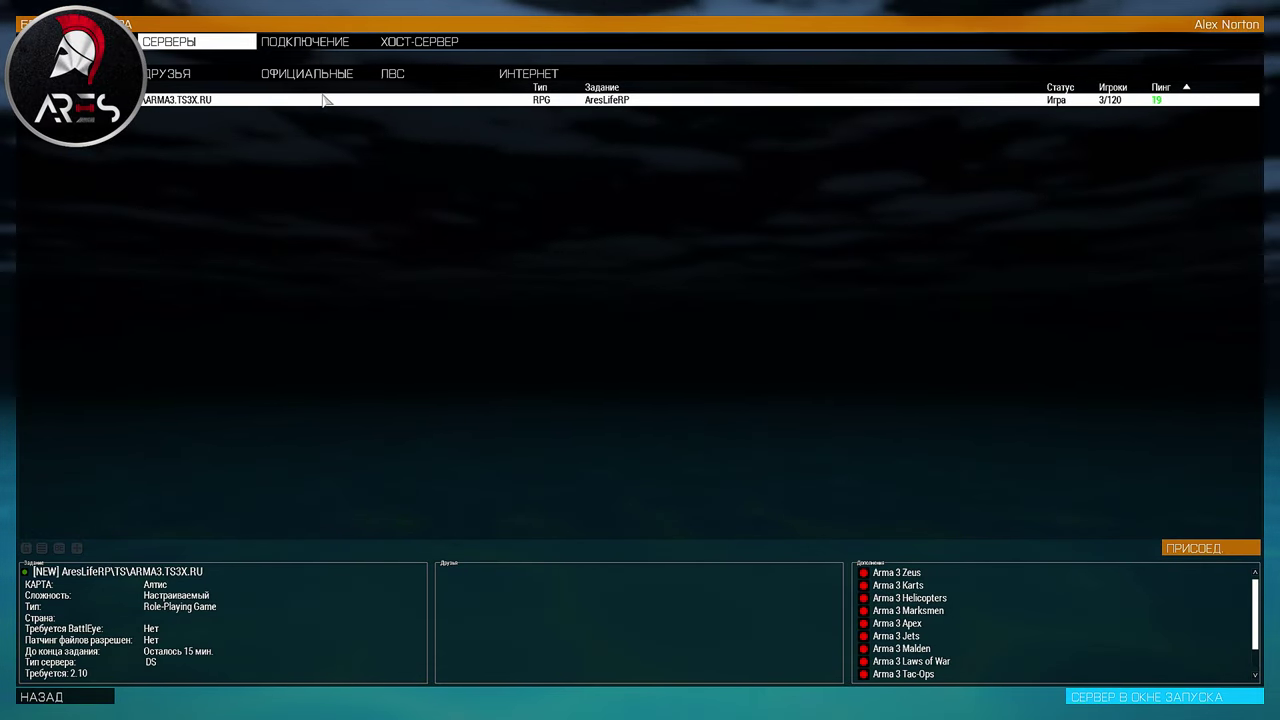
double_click(809, 104)
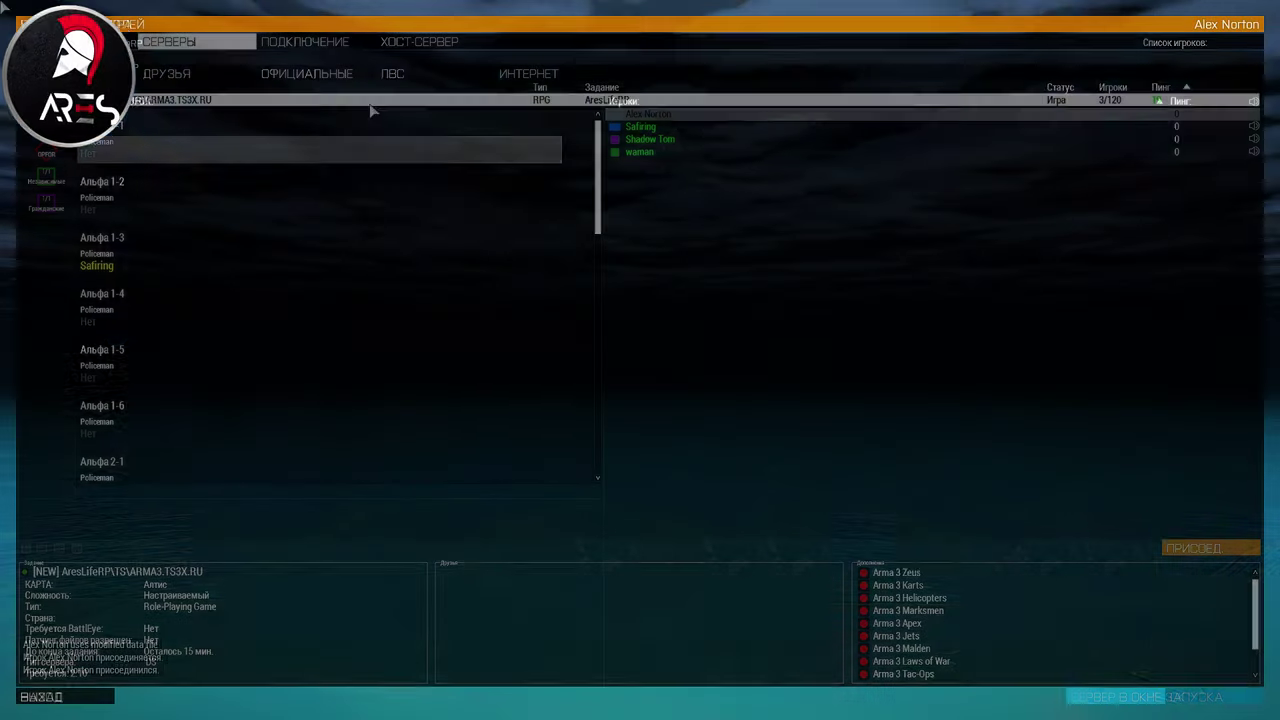